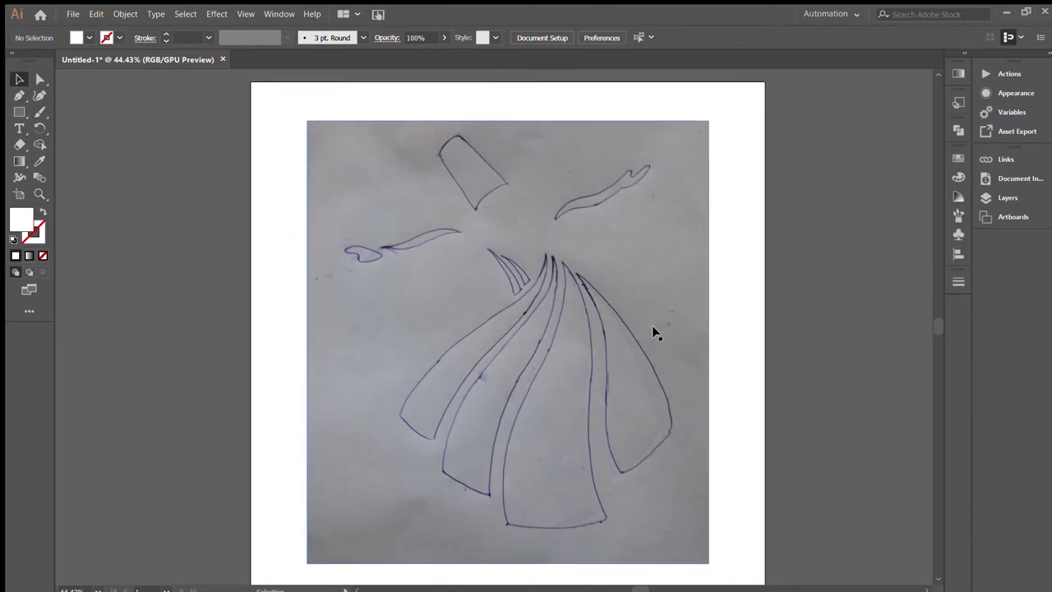
Step: Set the placed sketch's opacity to 40% so it becomes a faint tracing guide
click(656, 333)
click(475, 40)
text(40)
key(Return)
click(874, 225)
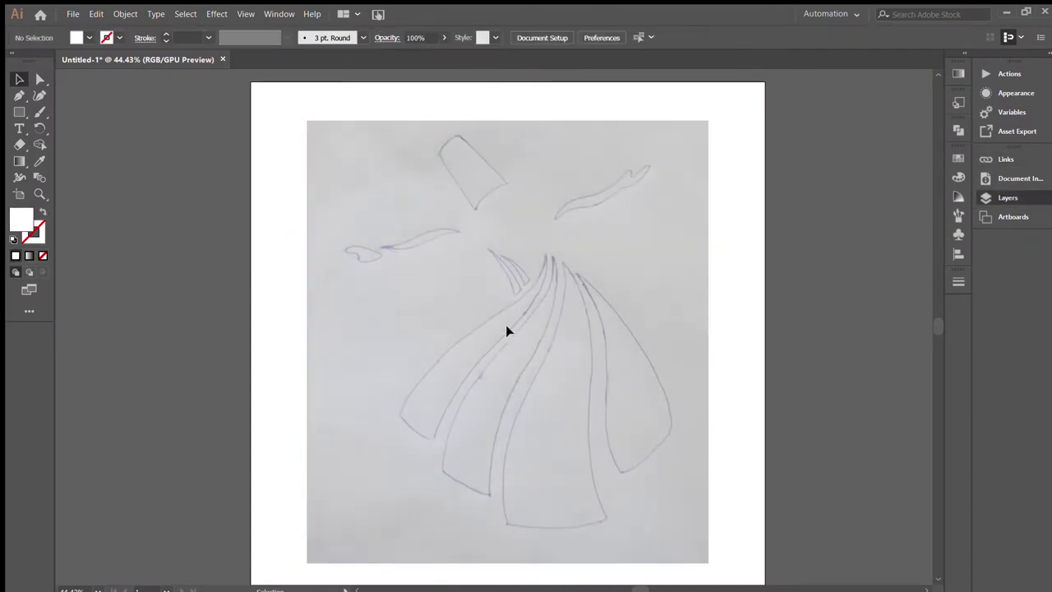
Step: At 100% view, pen-trace the leftmost skirt panel as a closed curved outline
key(ctrl+1)
click(609, 154)
drag(488, 302, 413, 334)
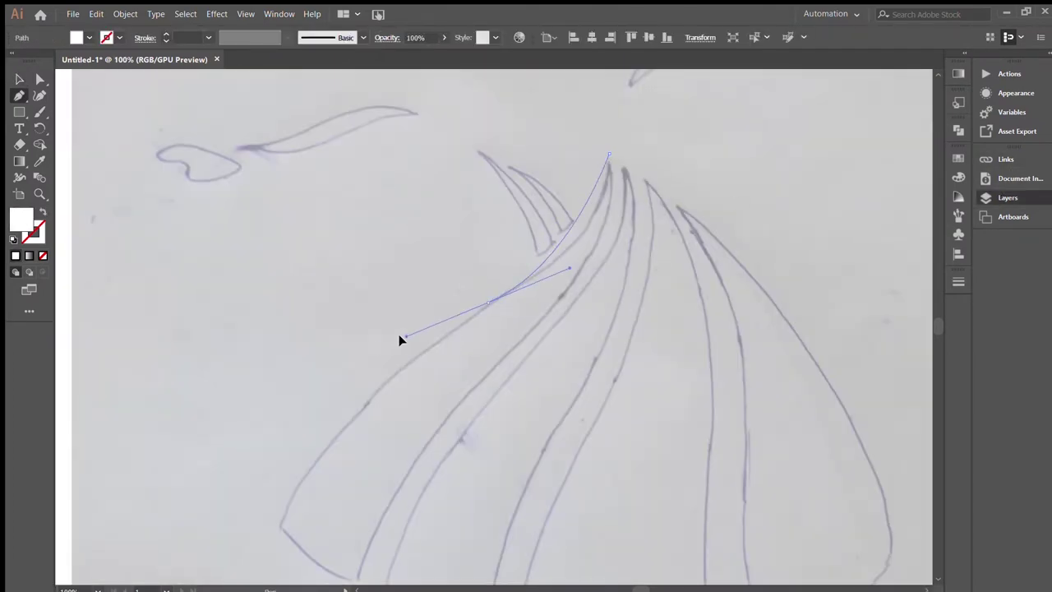
drag(359, 360, 365, 358)
mouse_move(282, 516)
mouse_down()
mouse_move(417, 498)
mouse_move(401, 522)
mouse_up()
click(369, 520)
key(shift+x)
drag(578, 270, 586, 246)
click(620, 90)
scroll(608, 77, up, 3)
Step: Adjust the inner-edge anchors and handles so the outline follows the sketch line
key(a)
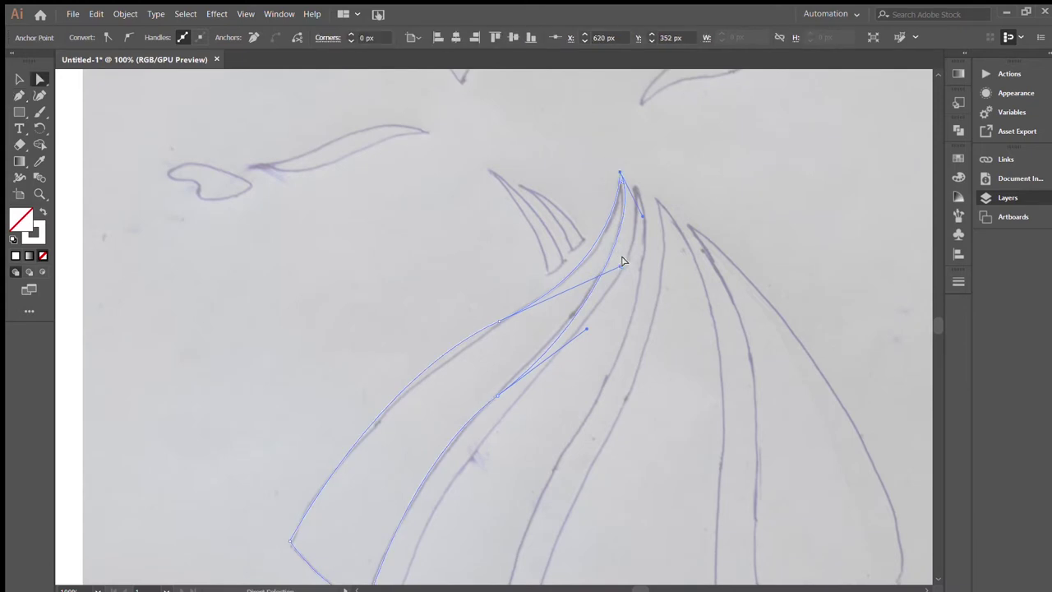
drag(498, 322, 476, 339)
drag(596, 272, 609, 292)
drag(475, 341, 514, 311)
drag(648, 262, 638, 236)
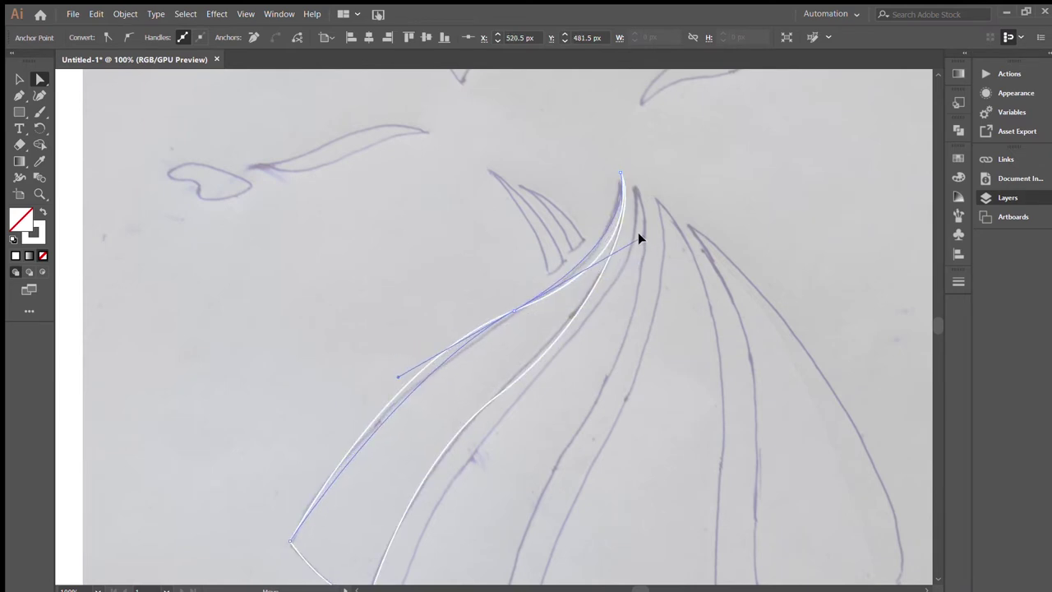
drag(496, 396, 532, 358)
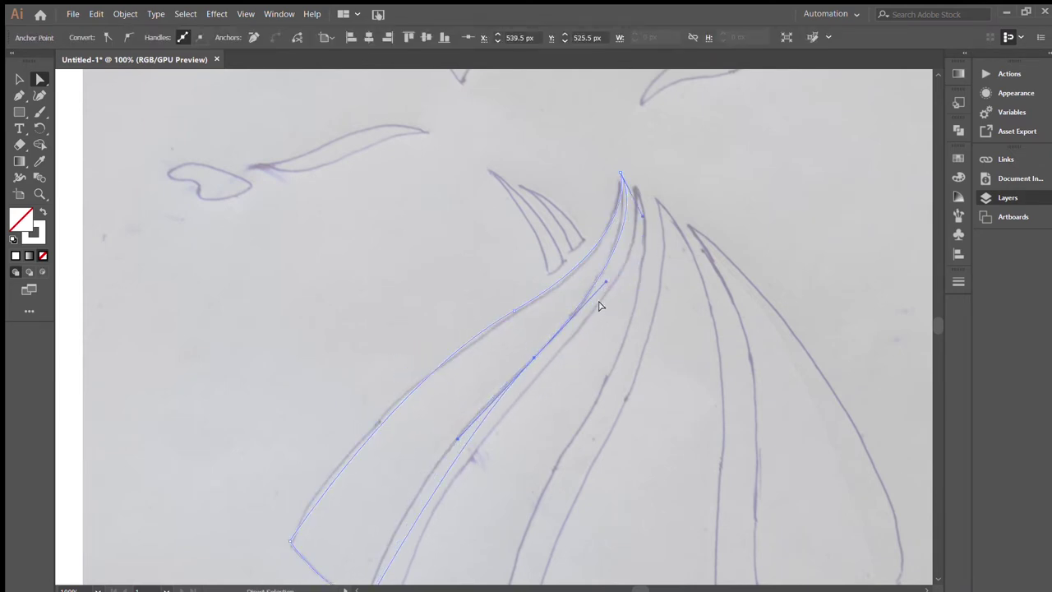
click(580, 425)
Step: Fill the traced left panel with solid black
key(v)
click(592, 307)
key(shift+x)
click(658, 343)
click(19, 79)
key(ctrl+a)
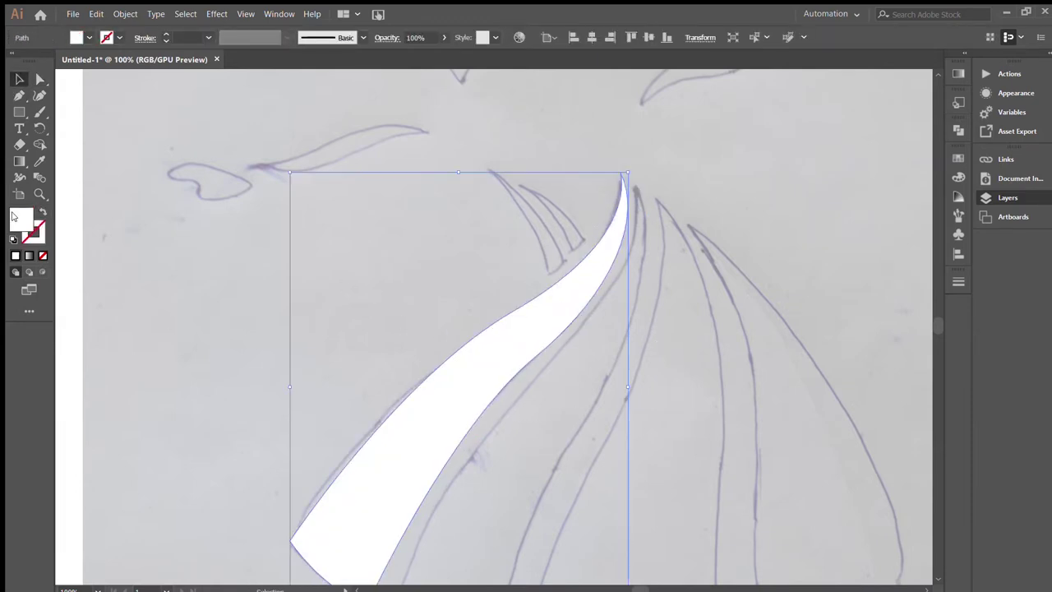
click(706, 321)
key(p)
click(635, 179)
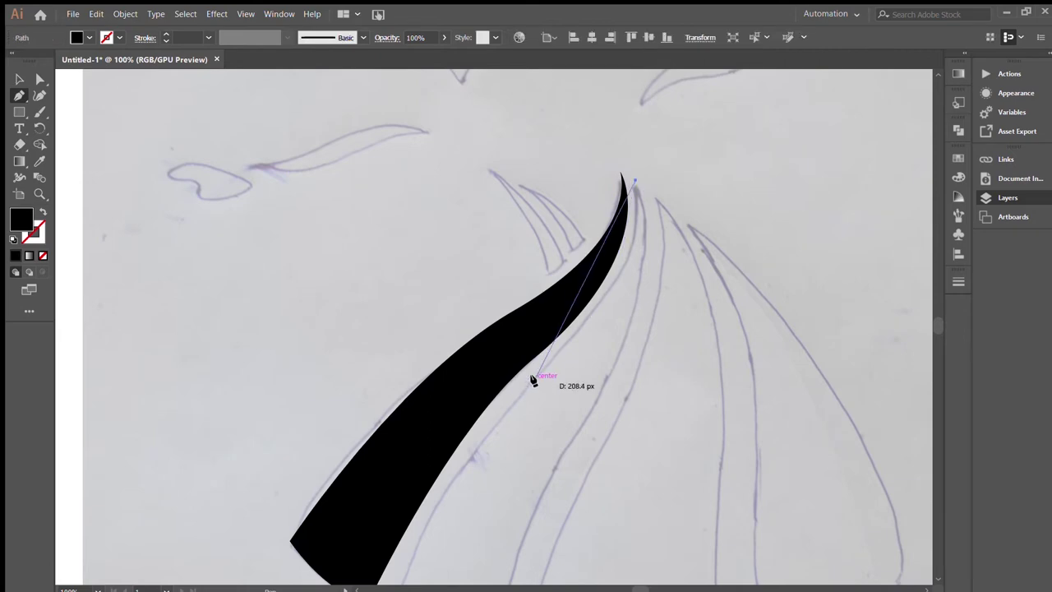
Step: Pen-trace the second skirt panel beside the first as a closed path
drag(414, 471, 409, 476)
scroll(411, 473, down, 5)
click(477, 467)
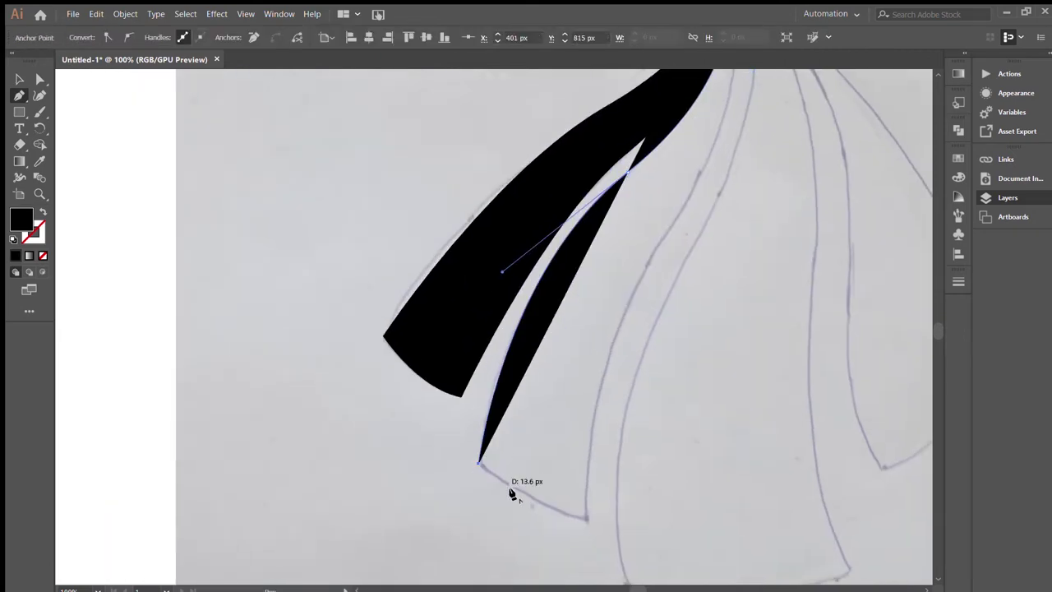
drag(610, 524, 609, 523)
scroll(576, 411, right, 4)
drag(471, 338, 519, 298)
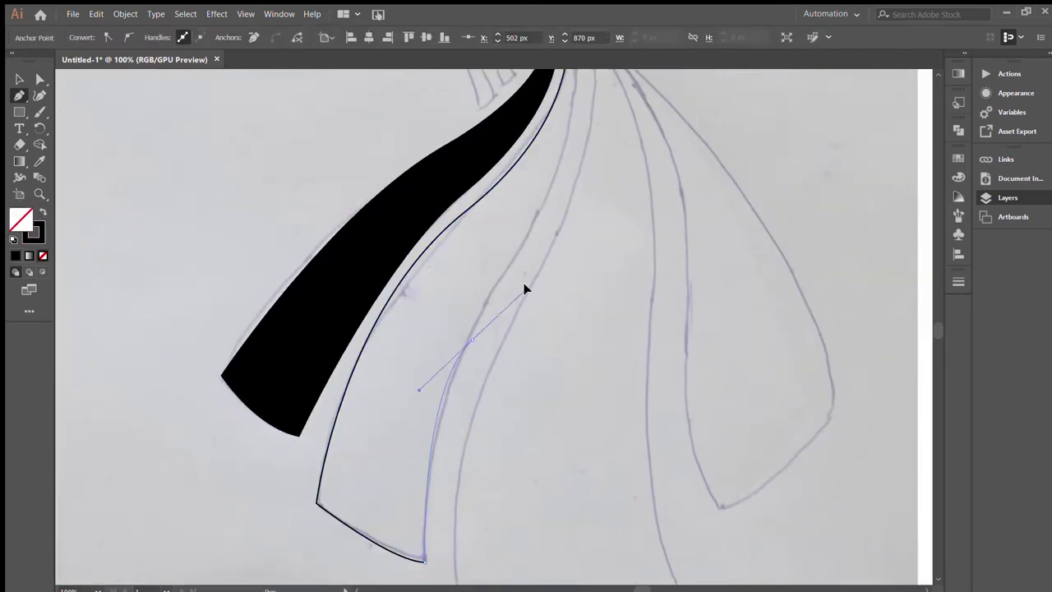
mouse_move(532, 253)
mouse_down()
mouse_move(575, 208)
mouse_move(500, 377)
mouse_up()
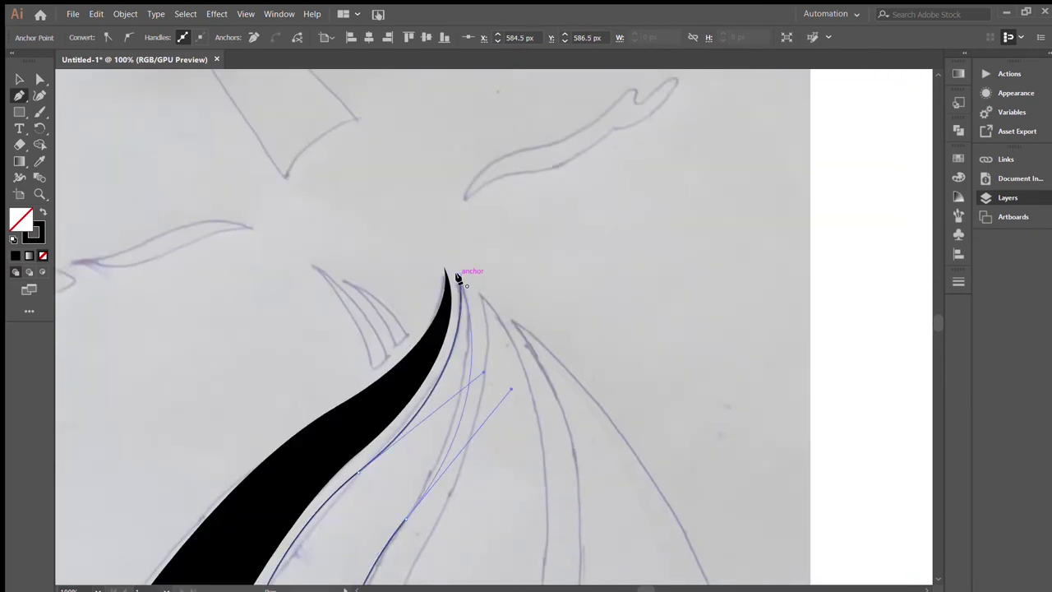
click(458, 277)
Step: Fill the second panel black and nudge it up and left onto the sketch
click(547, 287)
key(shift+x)
drag(595, 294, 523, 346)
drag(531, 342, 519, 338)
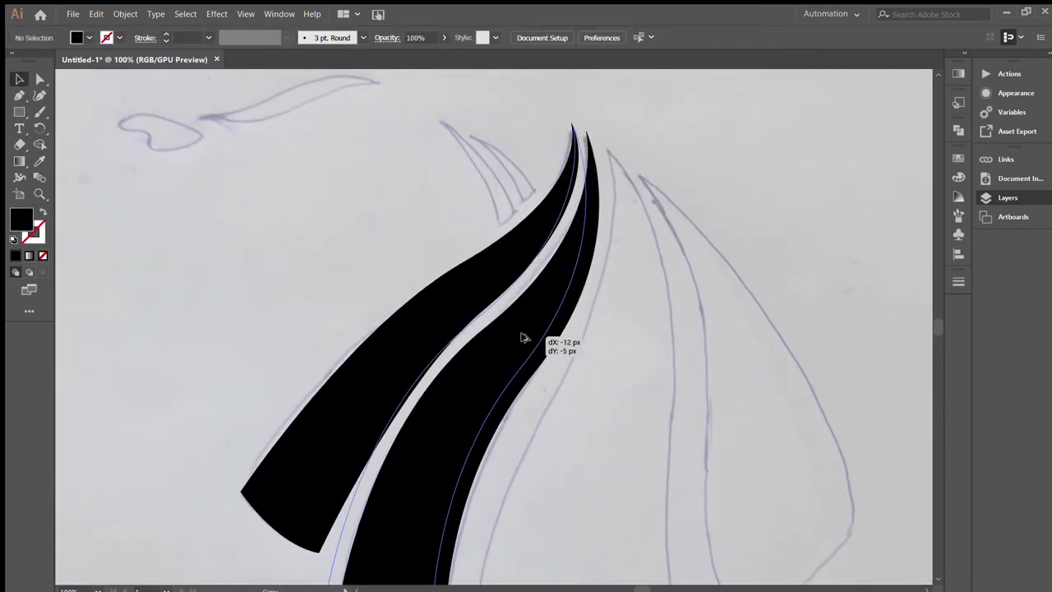
scroll(542, 408, down, 3)
scroll(542, 409, left, 2)
Step: Stretch the second panel's bottom-left and top-right to fit the sketched fold
drag(420, 526, 400, 510)
scroll(399, 510, up, 4)
scroll(399, 509, right, 4)
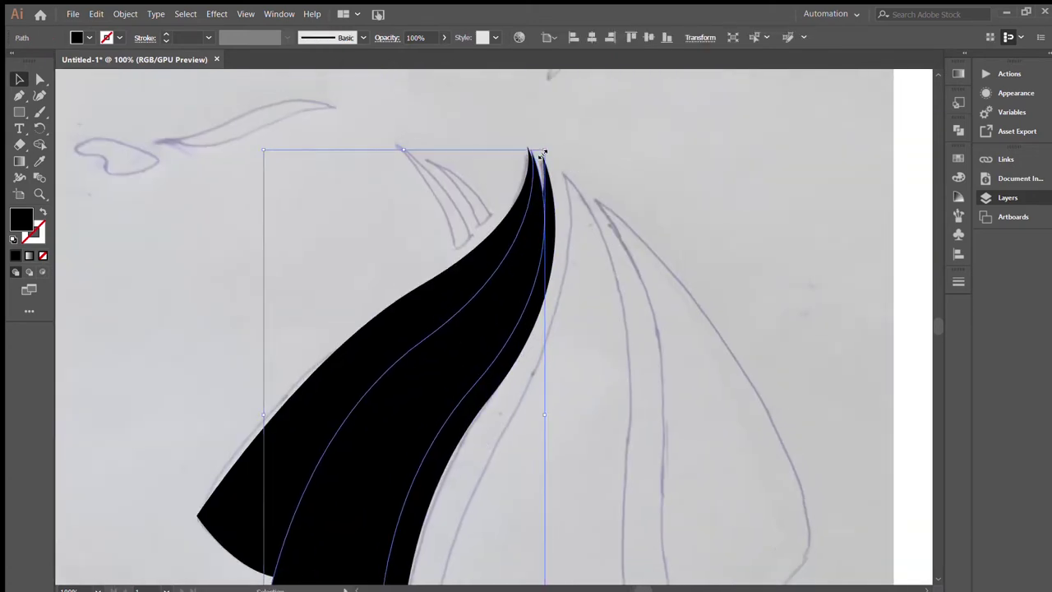
drag(542, 147, 541, 148)
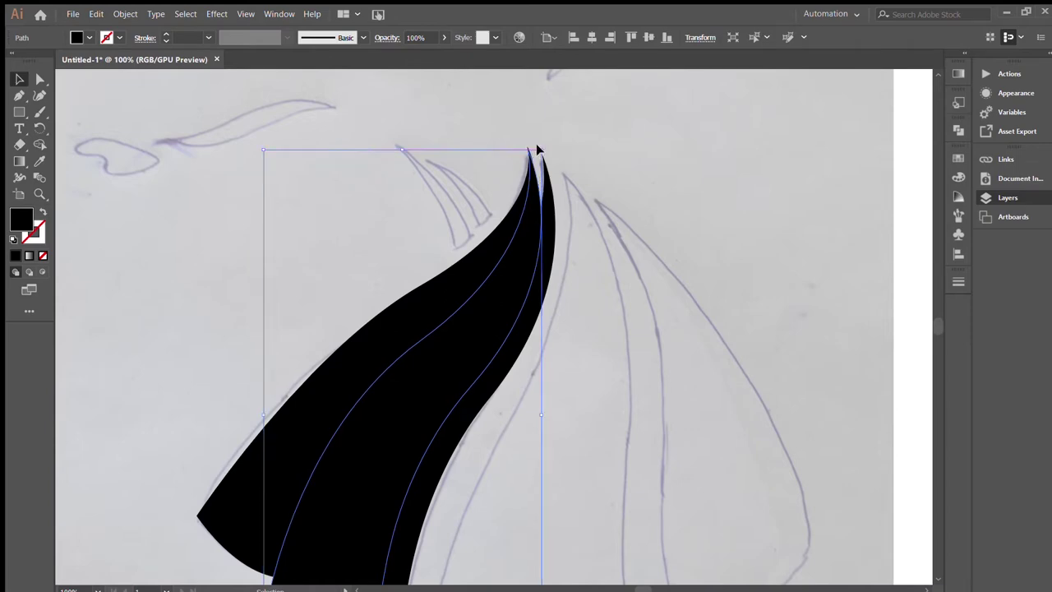
click(481, 488)
scroll(352, 439, down, 1)
scroll(353, 439, left, 3)
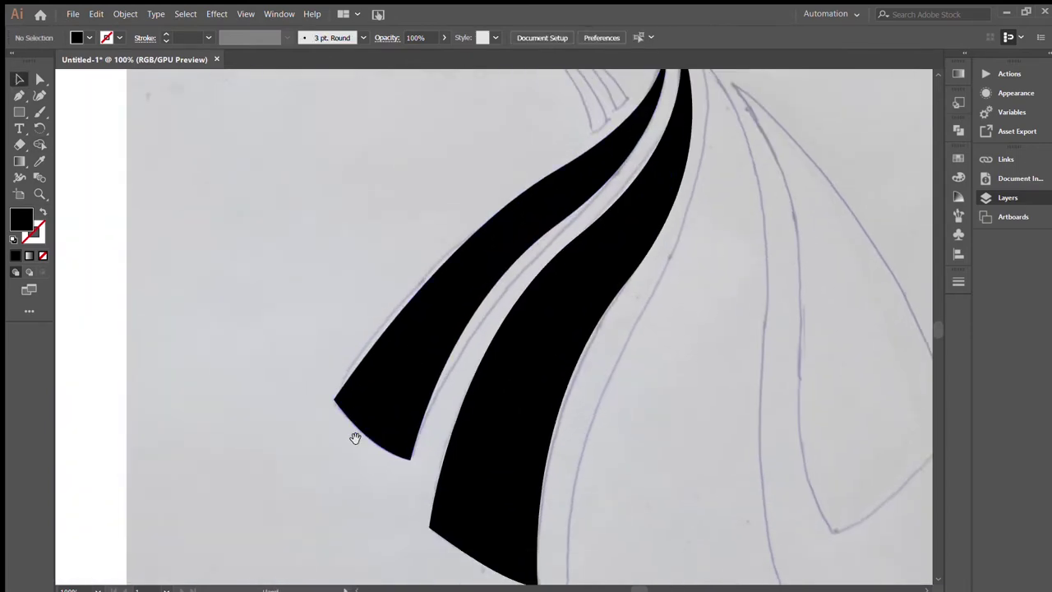
key(a)
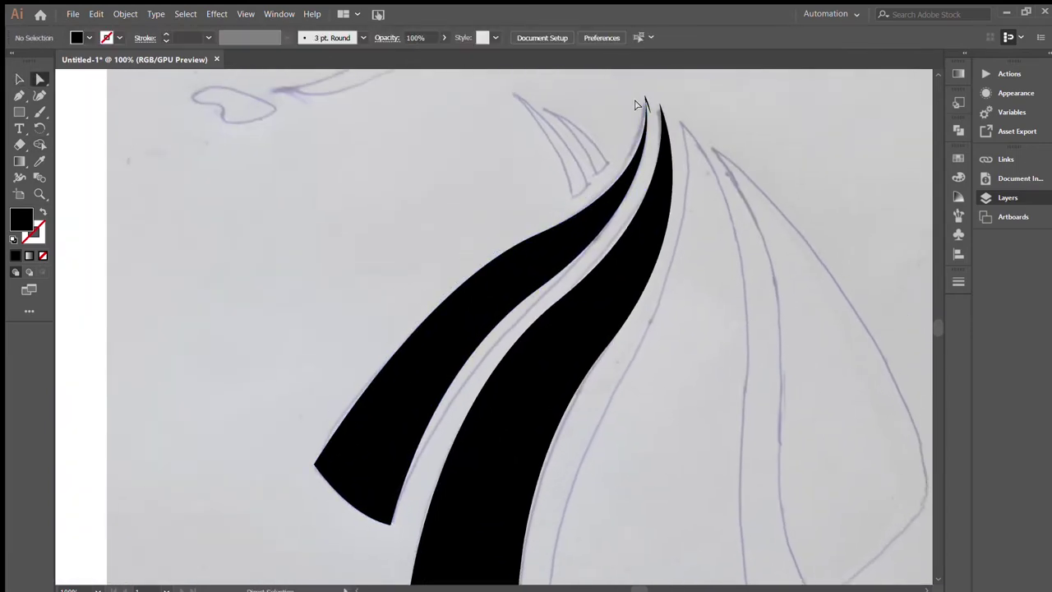
click(731, 237)
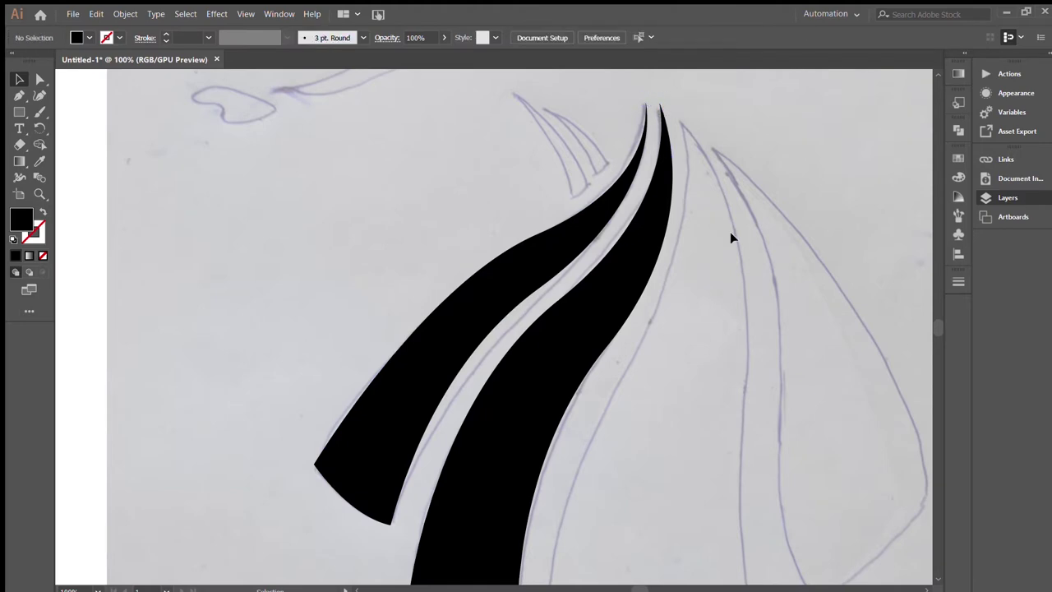
Step: Pen-trace the third skirt panel from its tip, around the hem and up the right edge
drag(683, 411, 622, 374)
key(p)
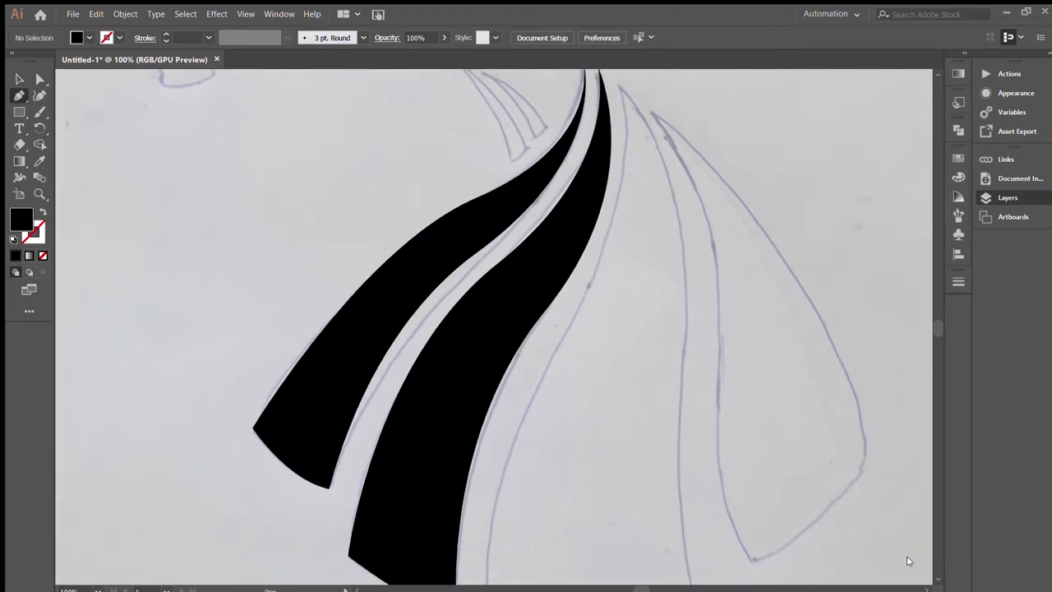
drag(617, 86, 612, 143)
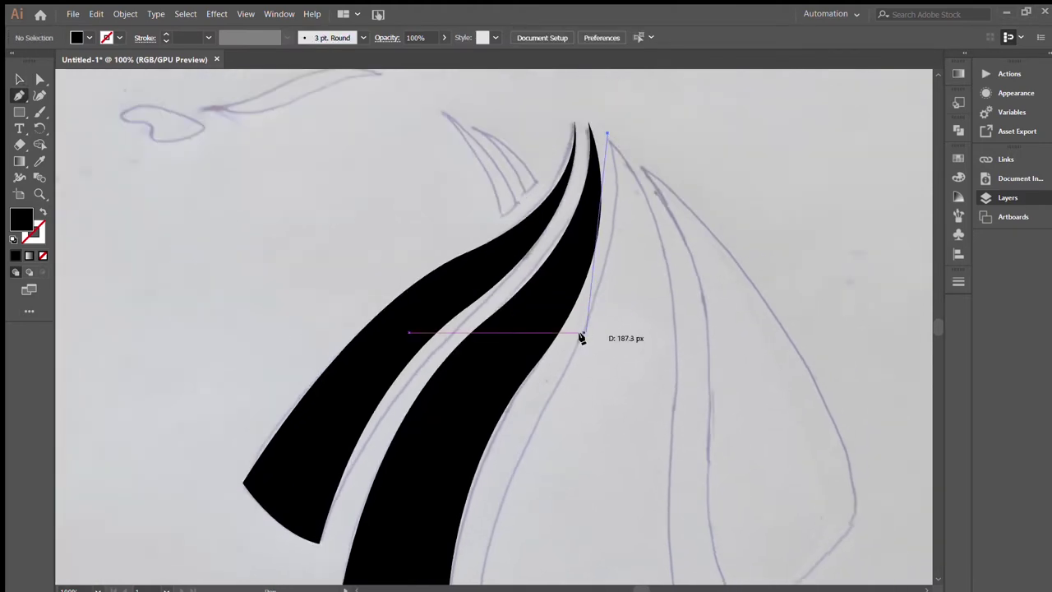
drag(582, 337, 579, 341)
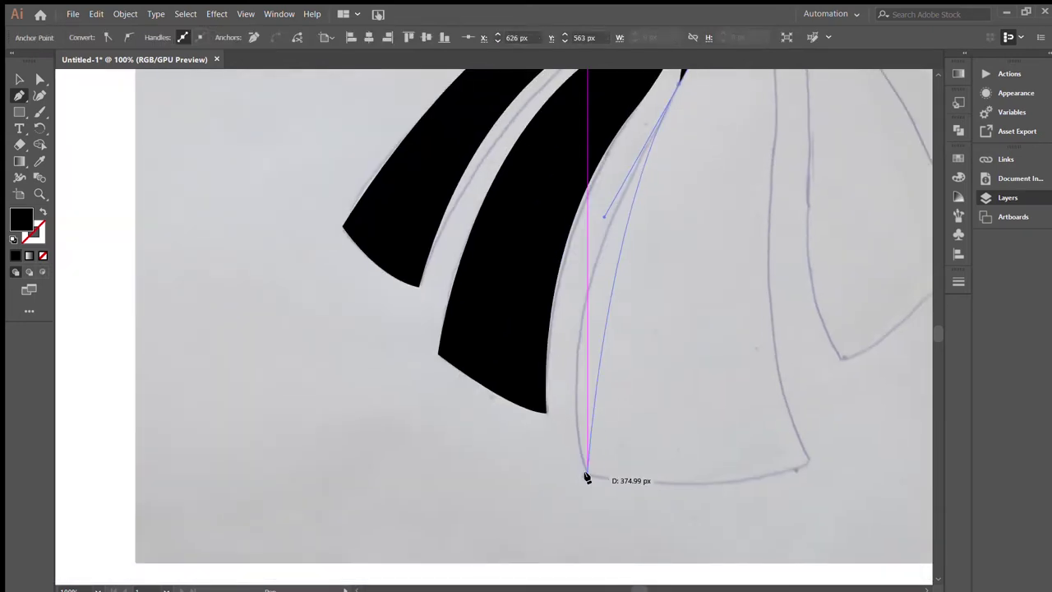
drag(587, 476, 632, 553)
scroll(648, 212, up, 2)
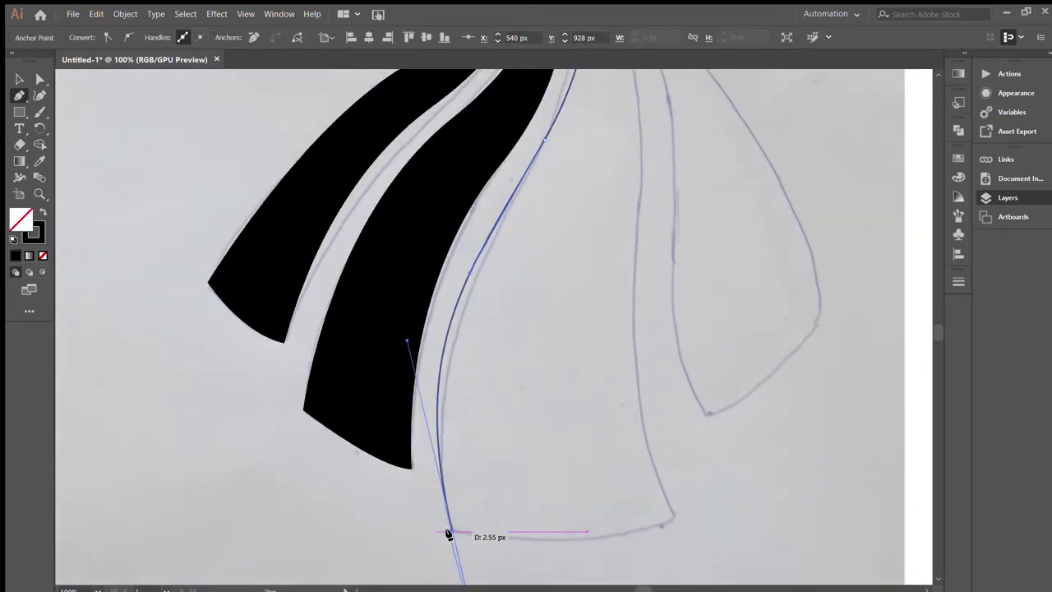
drag(677, 514, 738, 461)
scroll(737, 465, right, 3)
drag(456, 409, 468, 448)
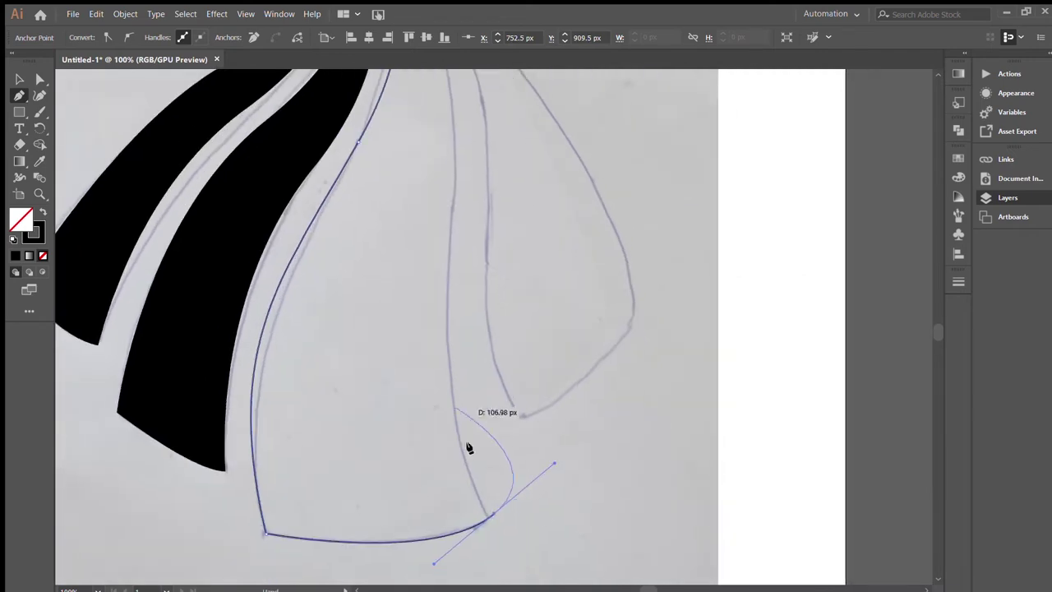
scroll(459, 184, up, 5)
scroll(459, 184, right, 1)
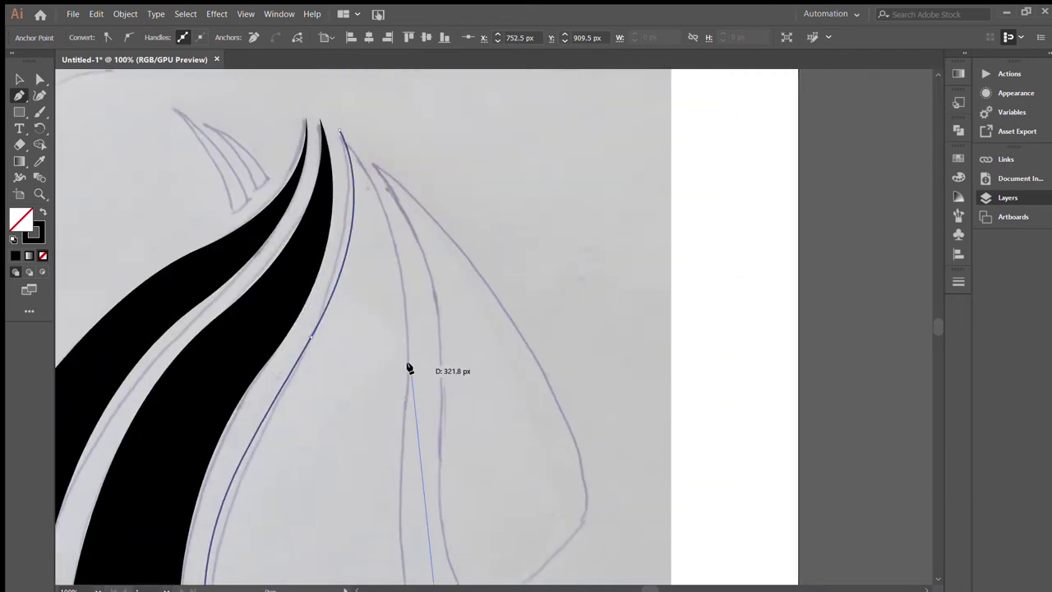
drag(411, 361, 453, 189)
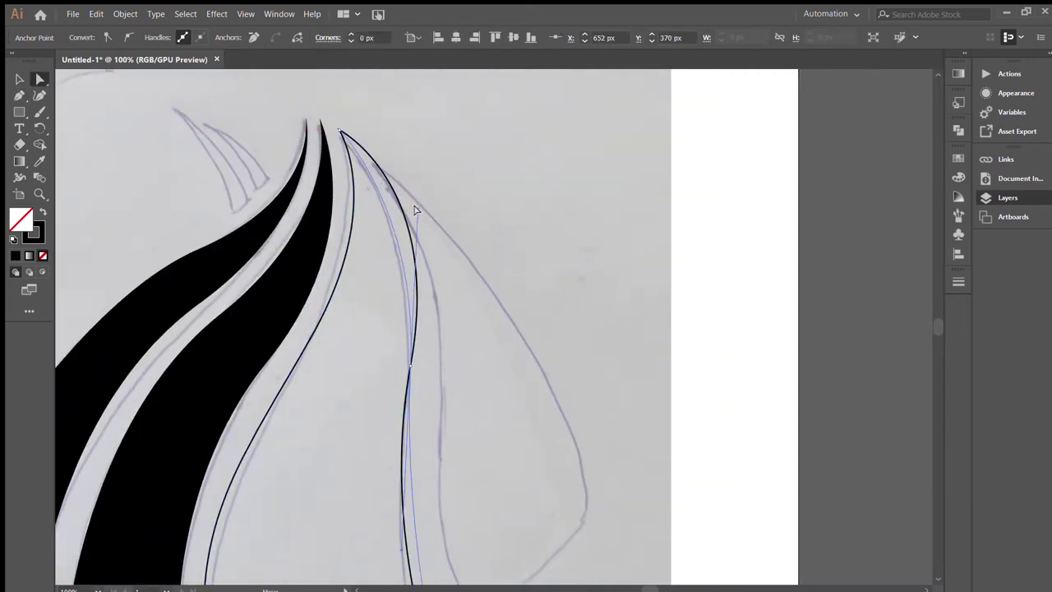
Step: Reshape the third panel's right edge to match the sketch and fill it black
scroll(414, 206, down, 3)
scroll(413, 206, left, 1)
drag(460, 266, 473, 159)
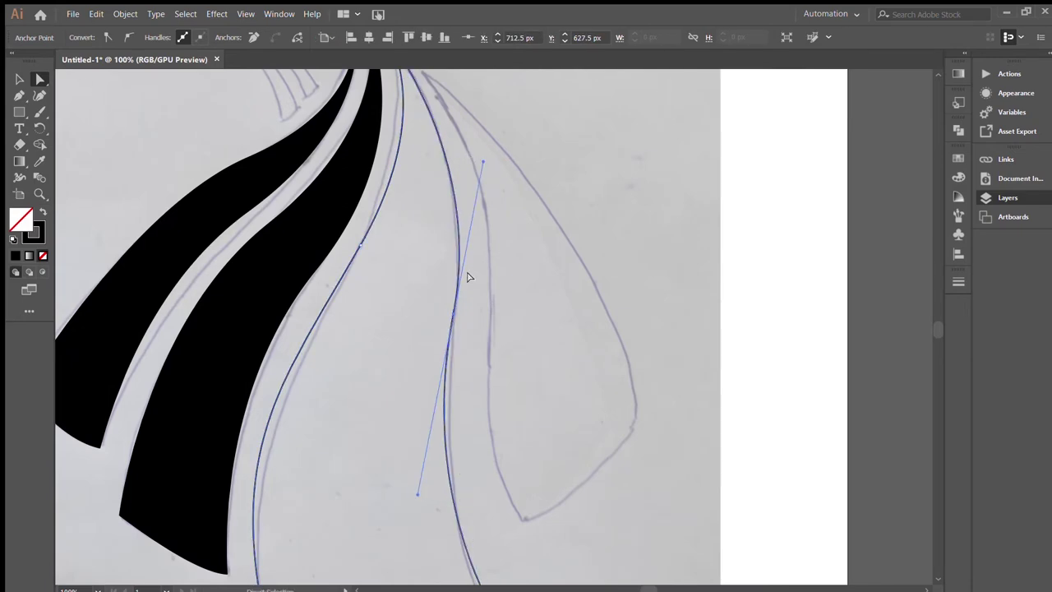
ctrl+click(493, 157)
scroll(494, 247, up, 1)
scroll(513, 342, left, 1)
click(492, 475)
key(shift+x)
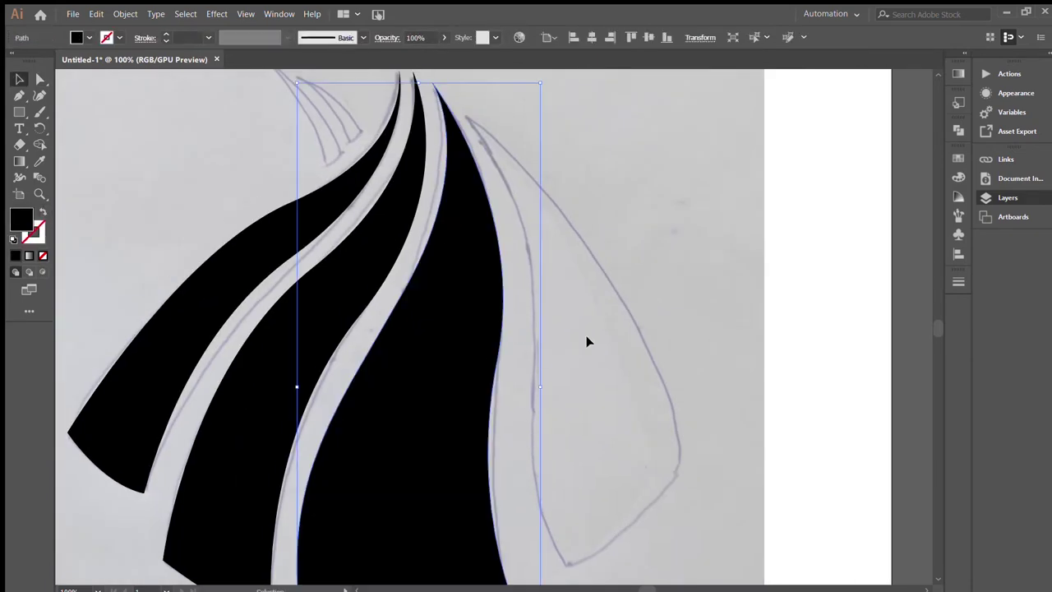
scroll(493, 353, left, 2)
Step: Shift, slightly enlarge and rotate the third panel counter-clockwise
drag(443, 276, 458, 282)
key(ctrl+minus)
mouse_move(581, 508)
mouse_down()
mouse_move(588, 546)
mouse_move(595, 537)
mouse_up()
drag(598, 144, 580, 131)
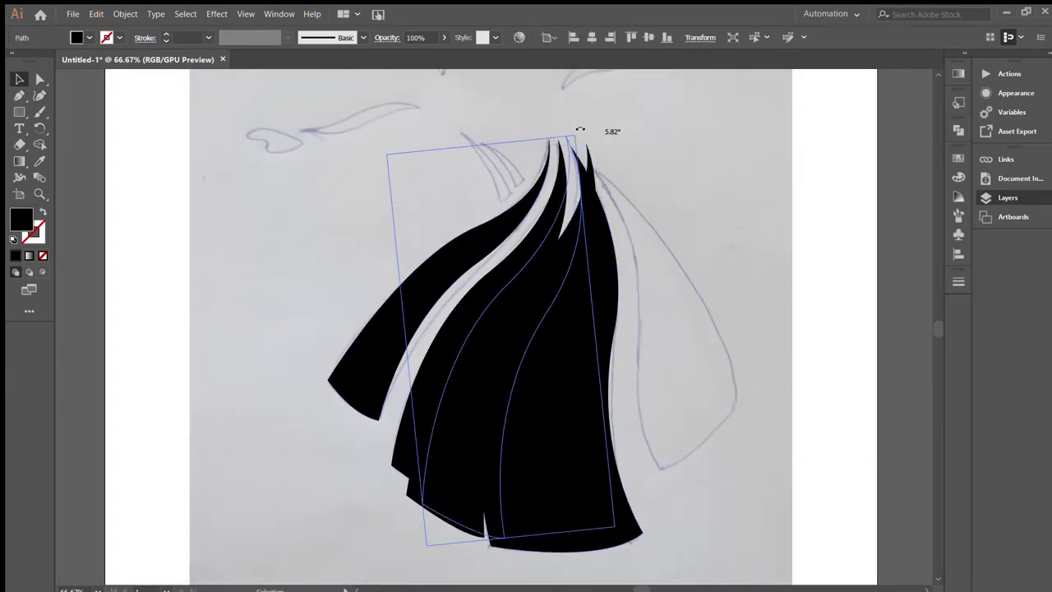
Step: Delete the strip between the inner skirt lines with Shape Builder and nudge the right piece
key(shift+m)
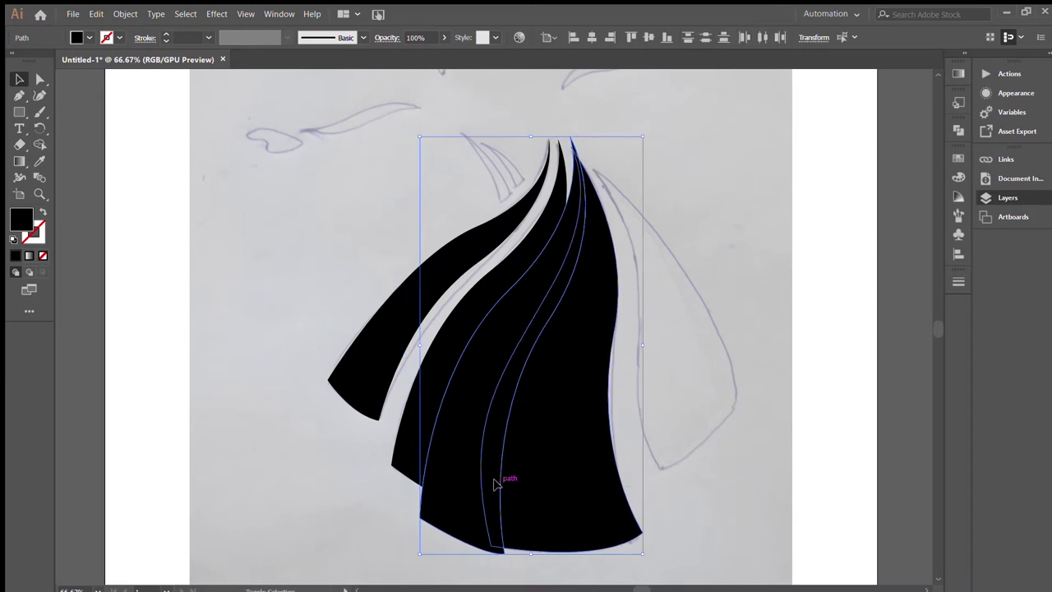
alt+click(491, 456)
key(v)
click(576, 160)
drag(590, 188, 586, 193)
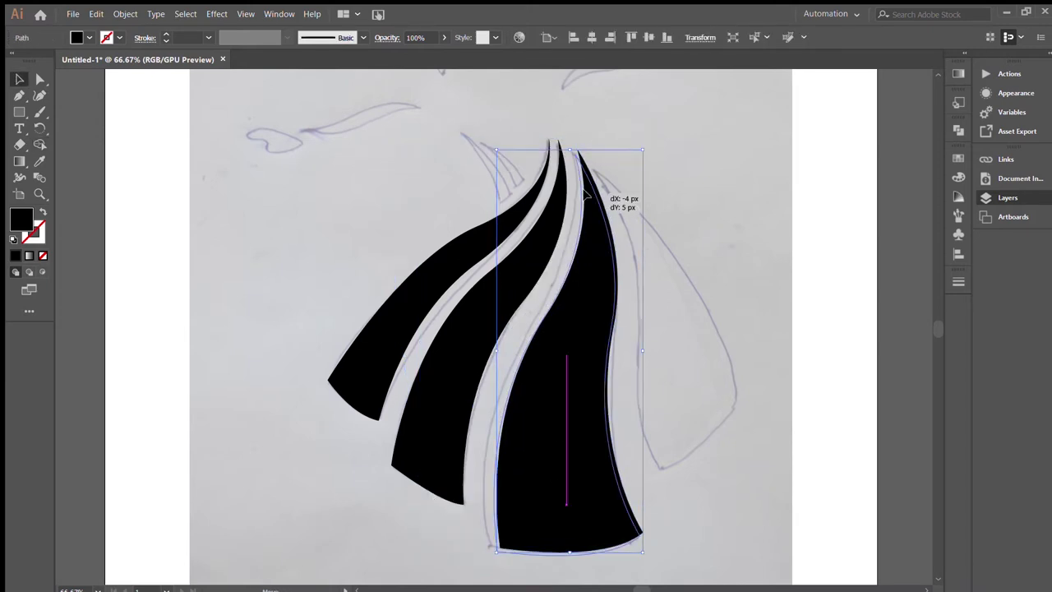
click(653, 232)
Step: Draw a new flared black panel on the skirt's right and position it beside the skirt
drag(637, 292, 622, 360)
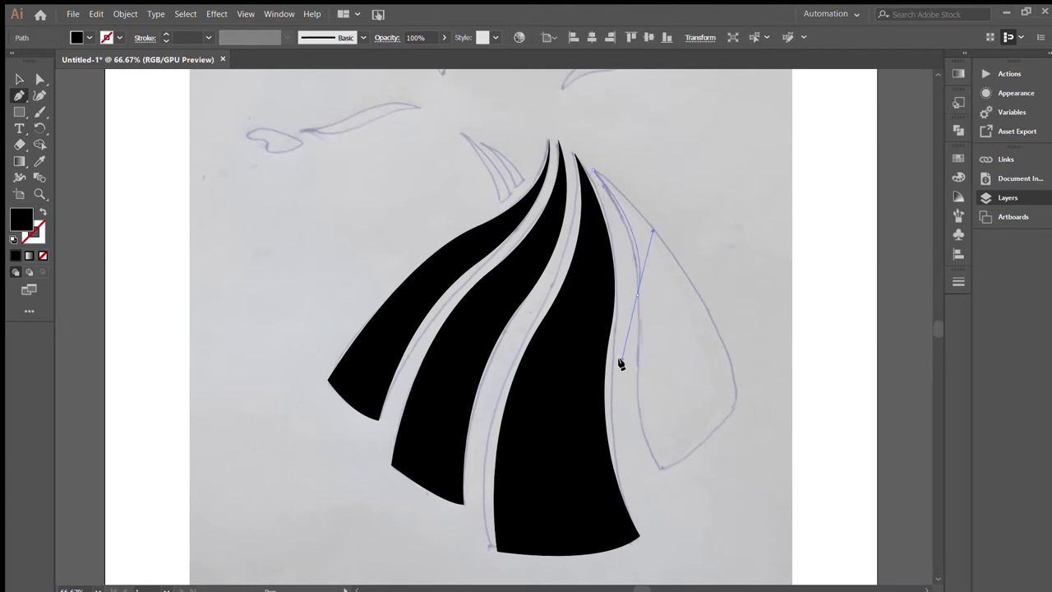
drag(680, 536, 680, 536)
drag(651, 494, 658, 494)
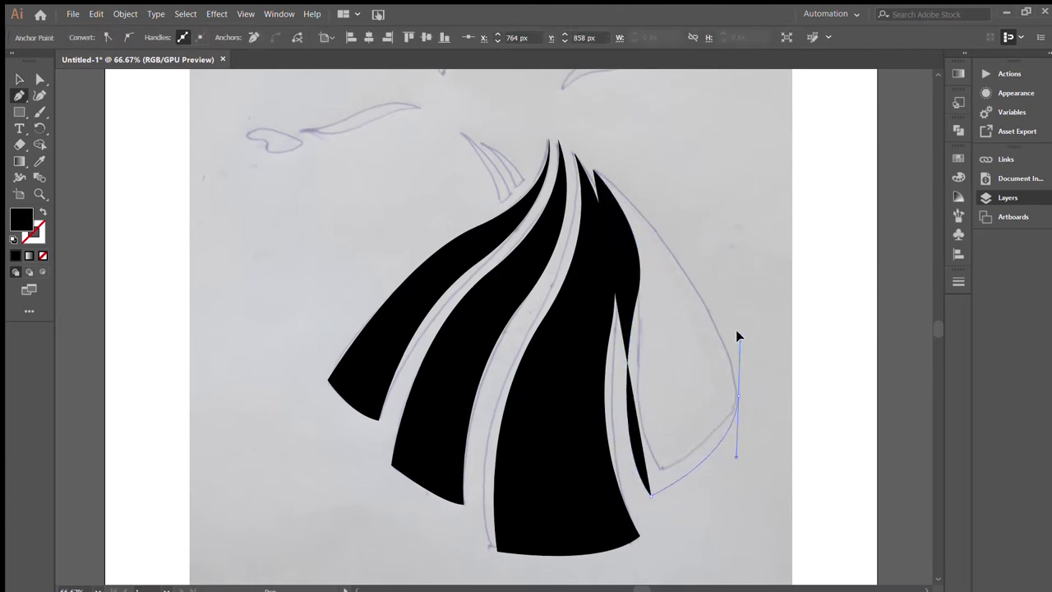
drag(594, 170, 616, 169)
key(v)
click(688, 205)
mouse_move(565, 341)
mouse_down()
mouse_move(652, 456)
mouse_move(621, 450)
mouse_up()
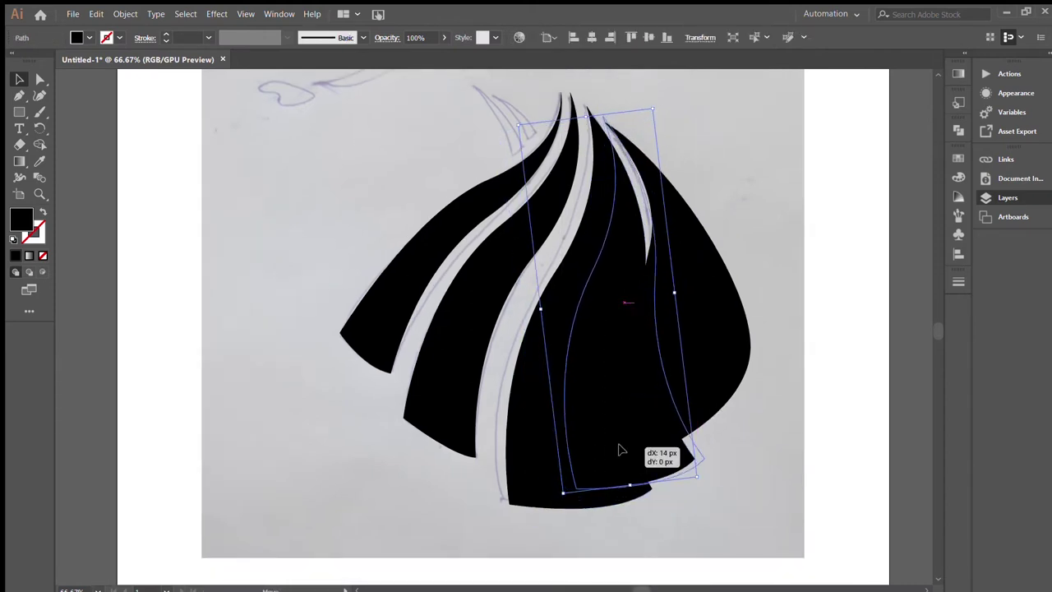
key(ctrl+shift+a)
scroll(590, 316, up, 3)
drag(590, 316, 583, 341)
scroll(582, 341, up, 5)
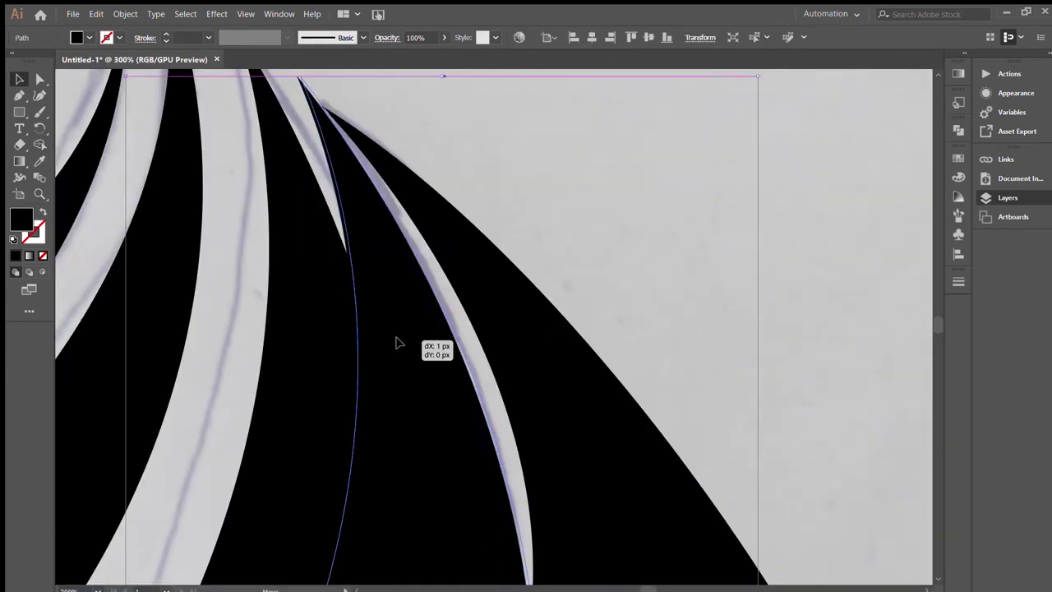
scroll(576, 308, down, 5)
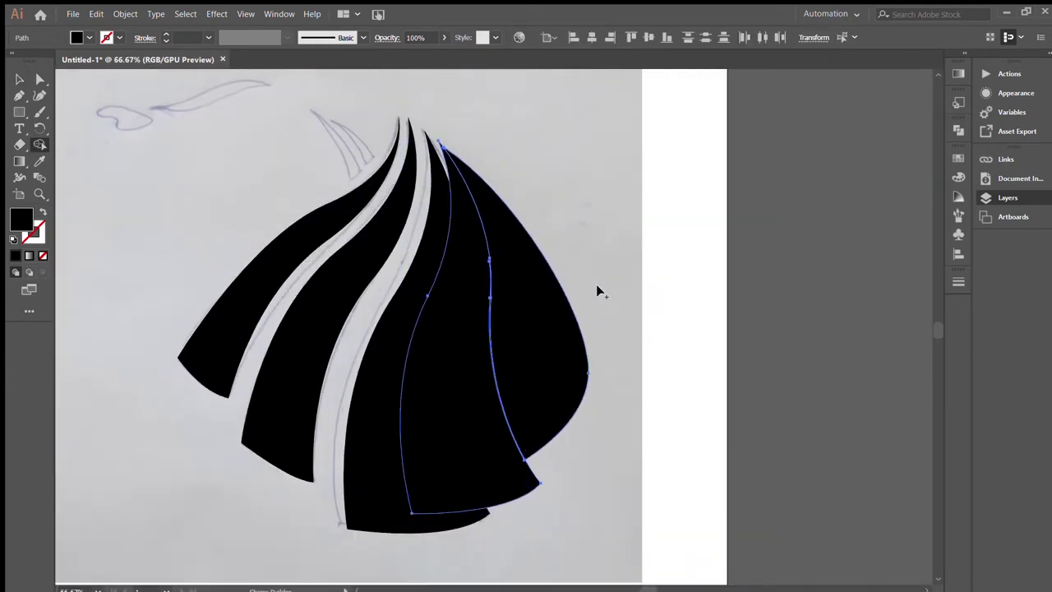
Step: Merge the overlapping region of the middle and right panels with Shape Builder
key(v)
click(534, 448)
shift+click(477, 425)
key(shift+m)
click(458, 457)
key(v)
key(ctrl+shift+a)
key(ctrl+z)
key(ctrl+z)
key(ctrl+shift+z)
click(589, 282)
drag(589, 281, 744, 346)
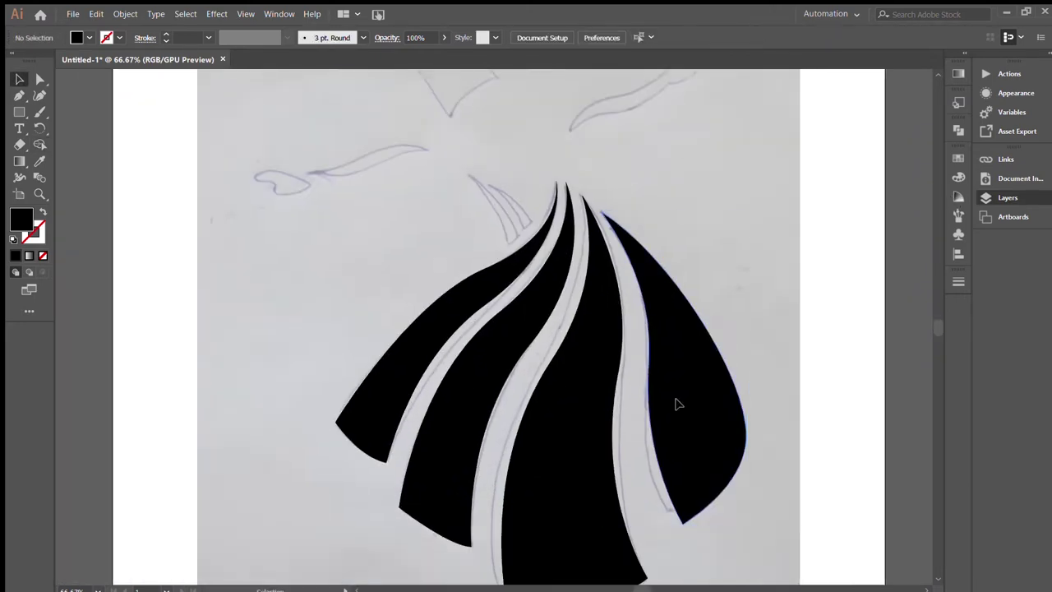
Step: Bend the middle panel's lower curve with Direct Selection to follow the sketch
click(677, 403)
key(a)
click(681, 518)
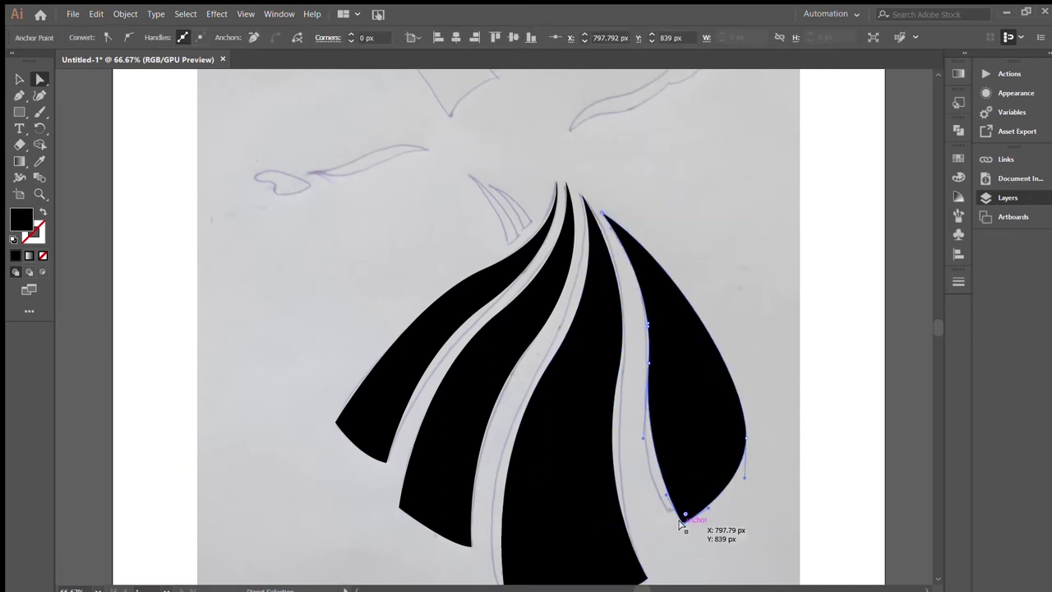
click(507, 160)
scroll(664, 241, down, 4)
click(627, 337)
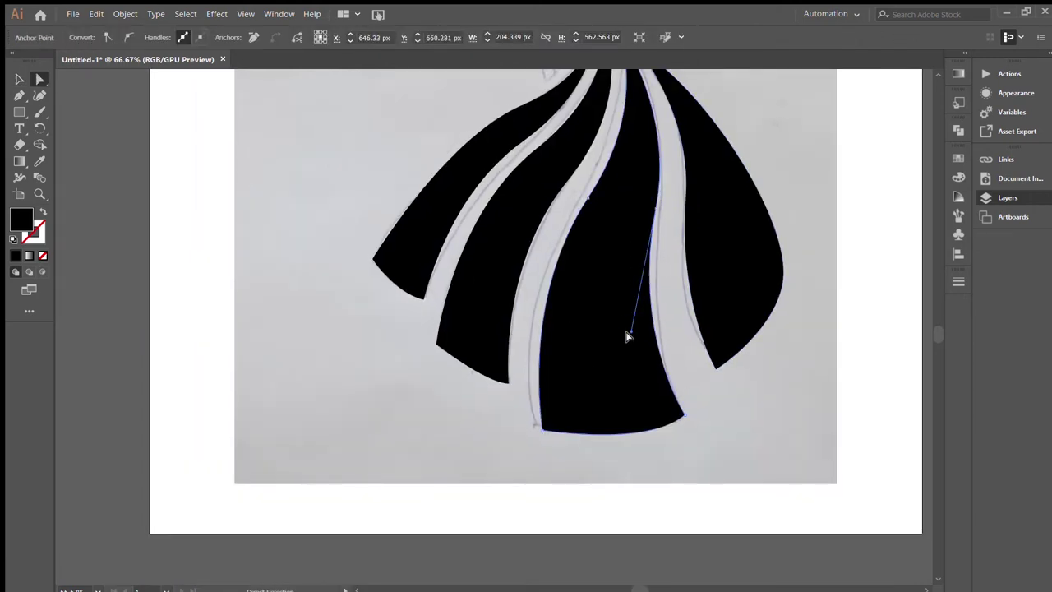
drag(621, 334, 617, 340)
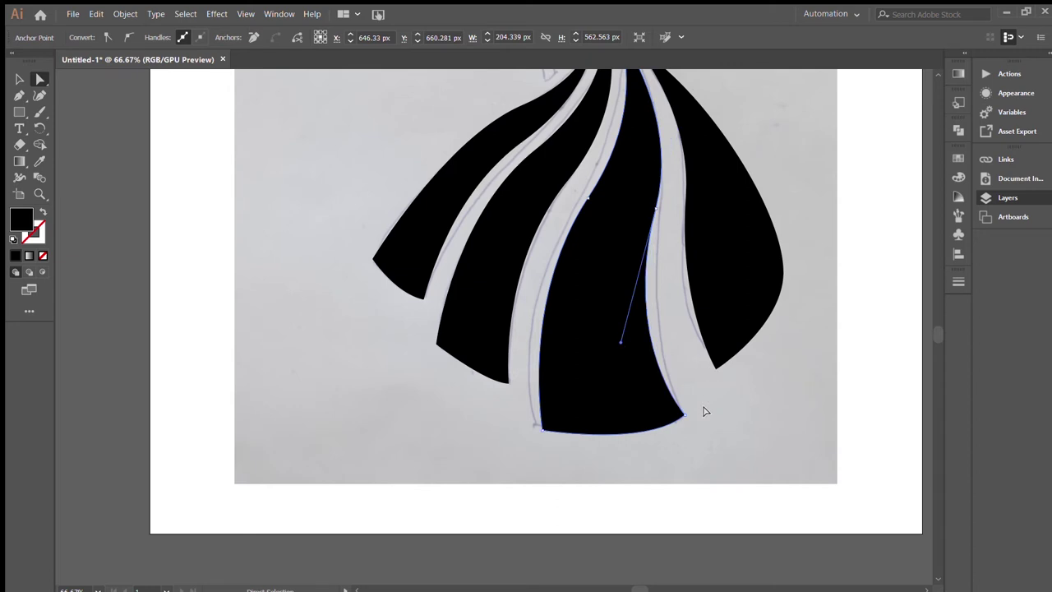
key(ctrl+shift+a)
scroll(554, 314, up, 3)
scroll(554, 316, up, 2)
Step: Pen-draw a thin three-point spike shape above the skirt's left side
key(p)
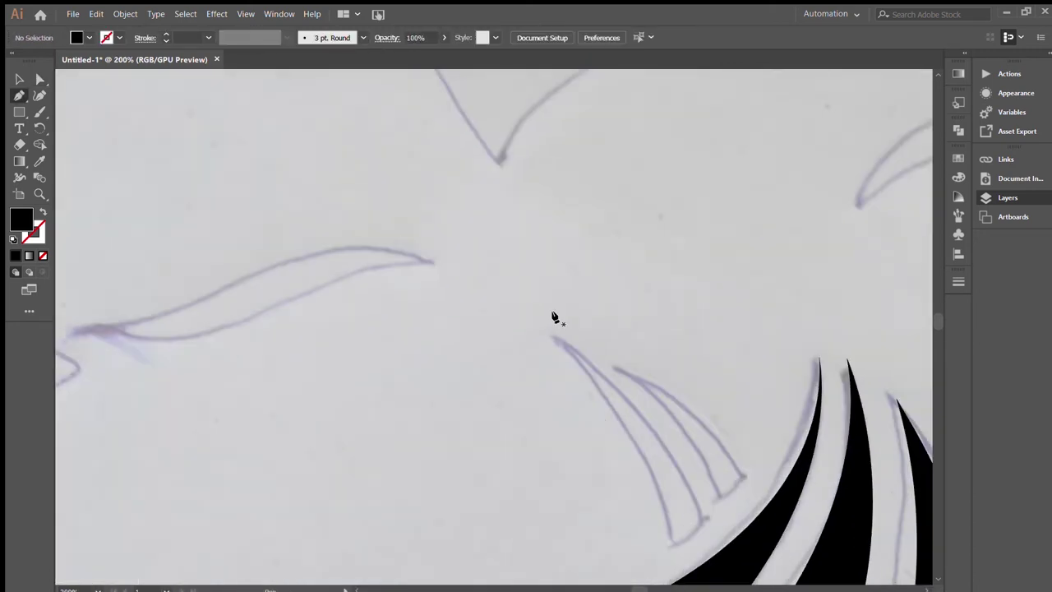
click(550, 345)
scroll(663, 547, down, 2)
click(669, 460)
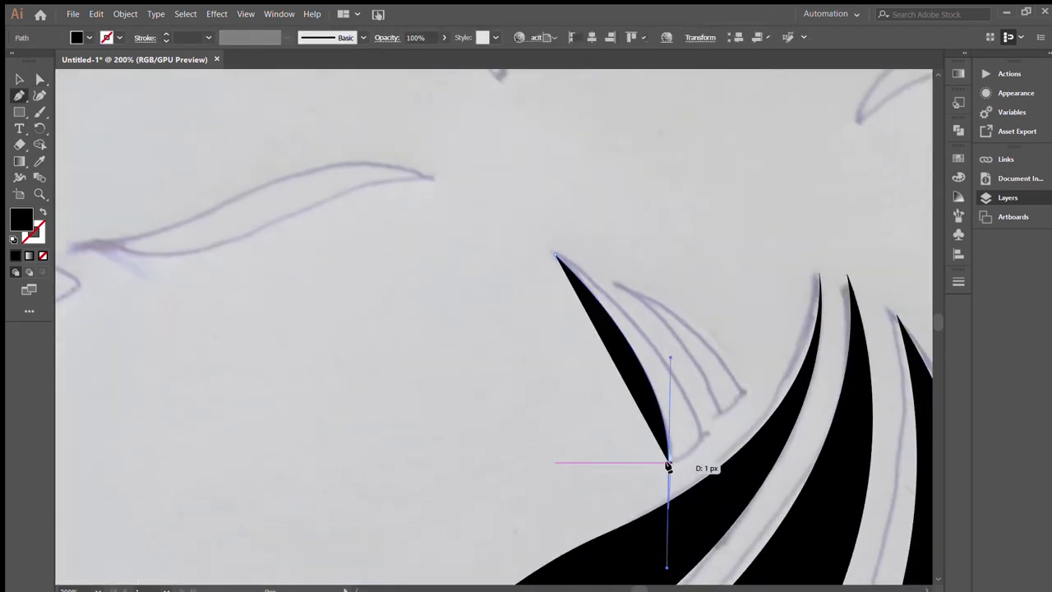
click(708, 426)
key(v)
key(ctrl+shift+a)
Step: Draw a second, smaller spike and stretch and tilt it to match the sketch
click(557, 463)
click(588, 426)
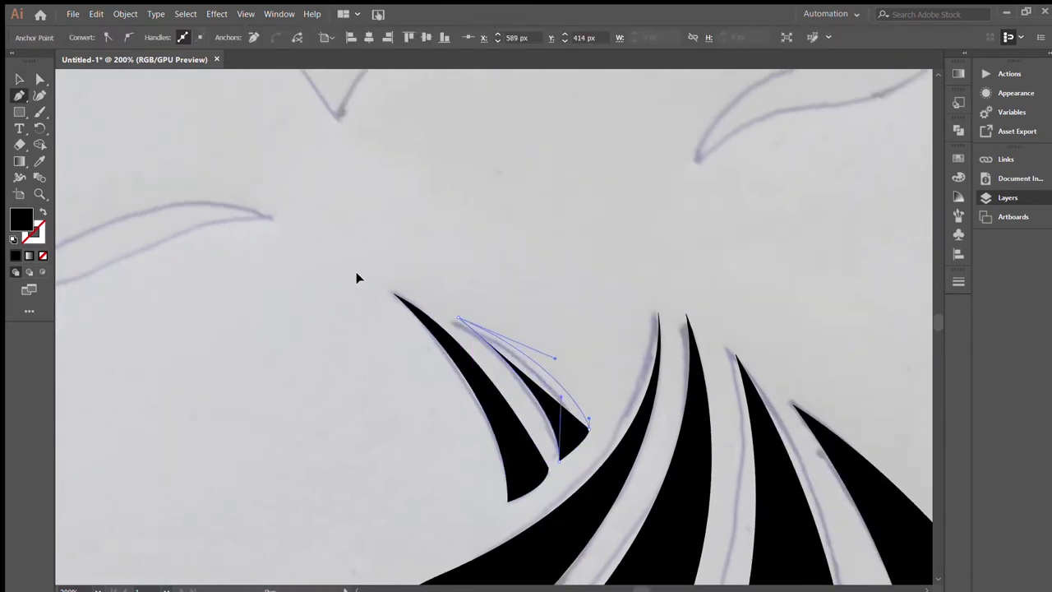
key(v)
click(556, 376)
mouse_move(587, 317)
mouse_down()
mouse_move(593, 247)
mouse_move(592, 300)
mouse_up()
drag(545, 435, 578, 342)
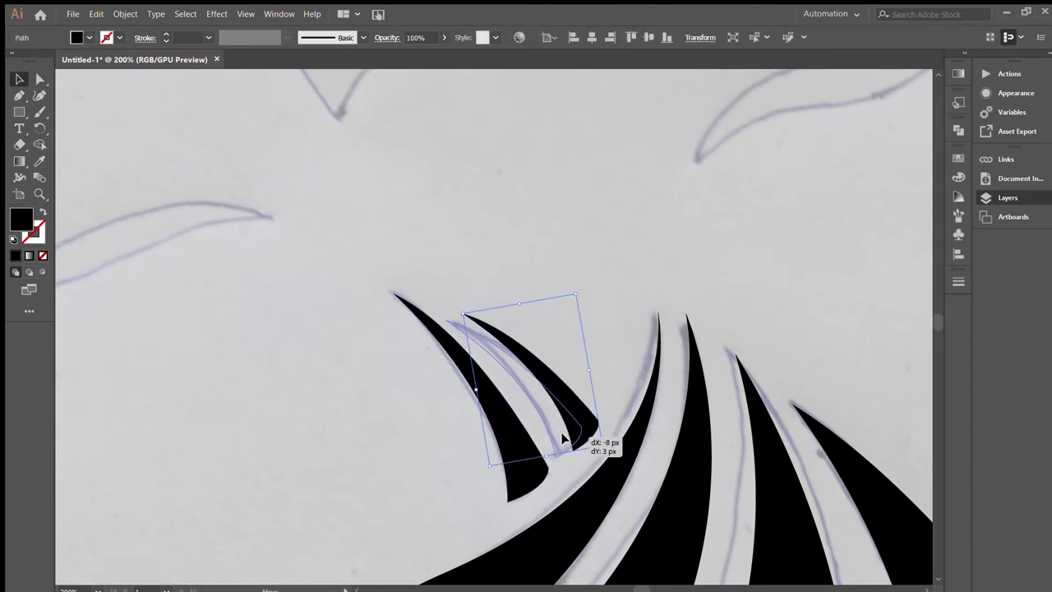
drag(567, 441, 567, 441)
click(589, 343)
key(ctrl+0)
scroll(437, 430, up, 3)
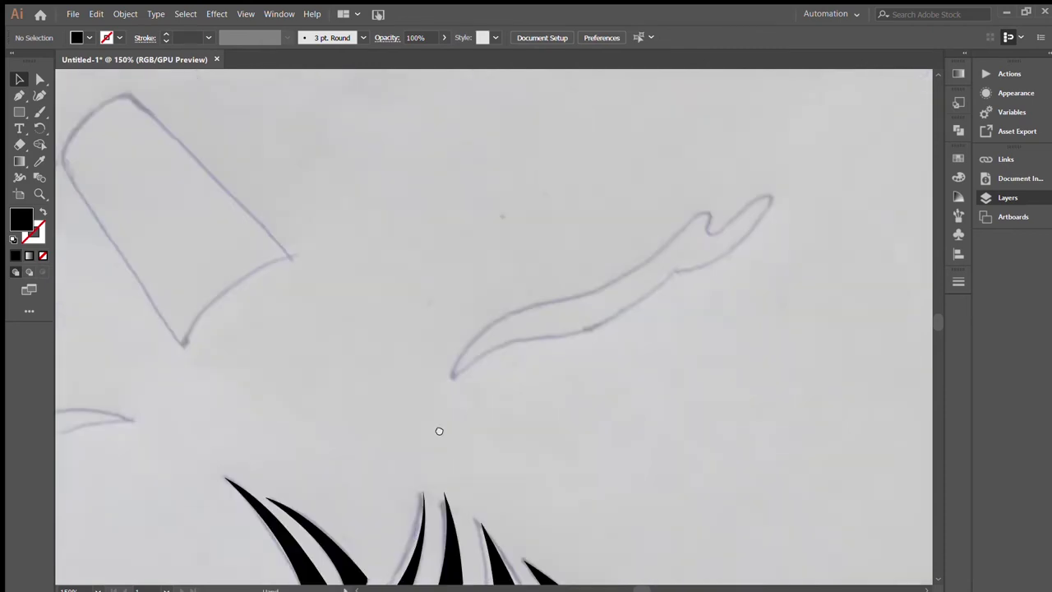
Step: Pen-trace the raised arm as a long curved outline with a forked tip, closed at its start
key(p)
drag(489, 382, 597, 354)
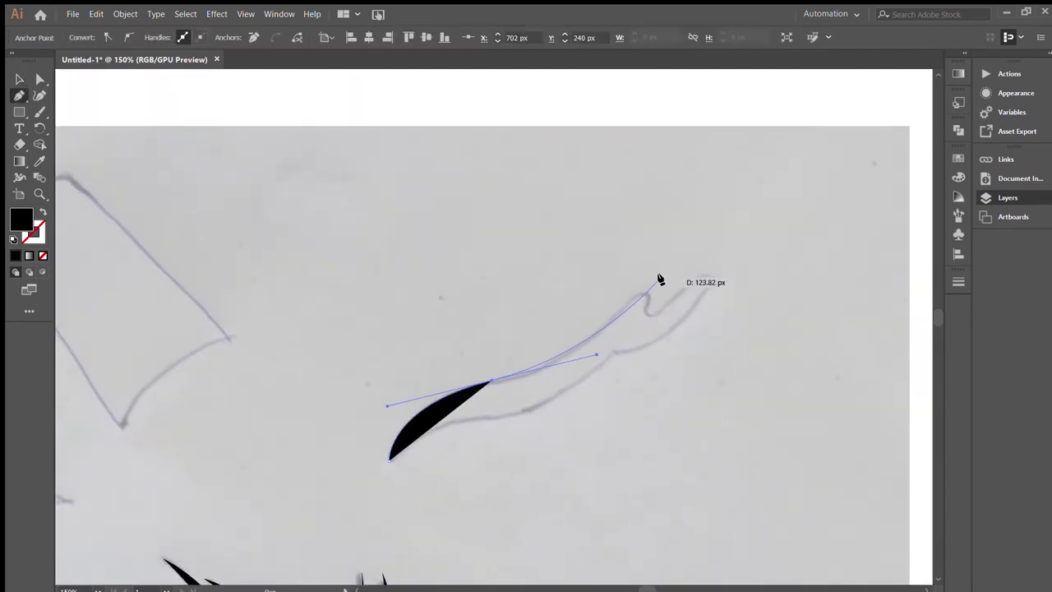
drag(658, 309, 658, 298)
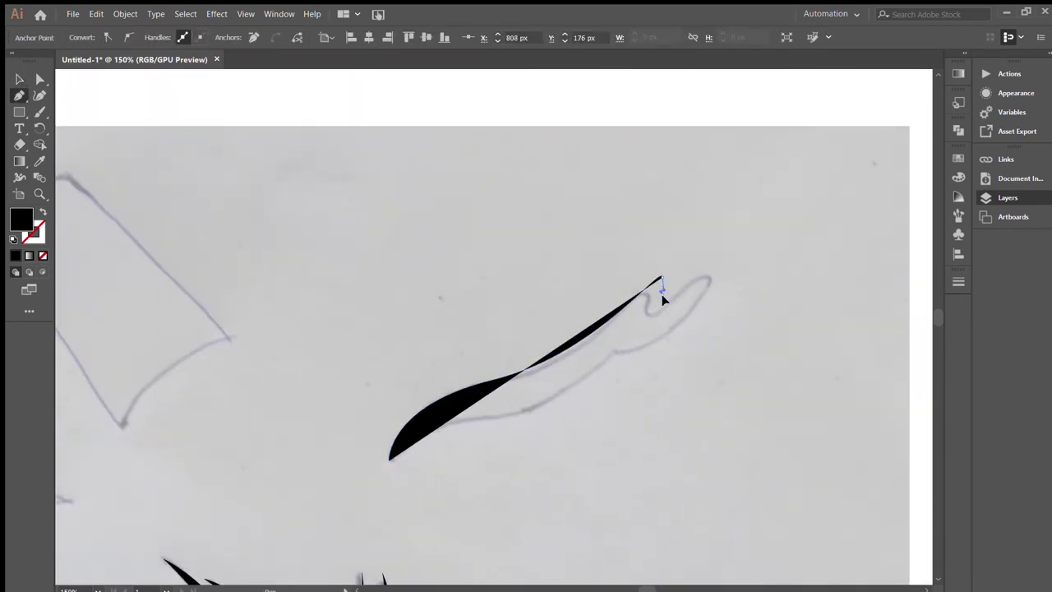
drag(714, 261, 717, 283)
drag(630, 339, 551, 381)
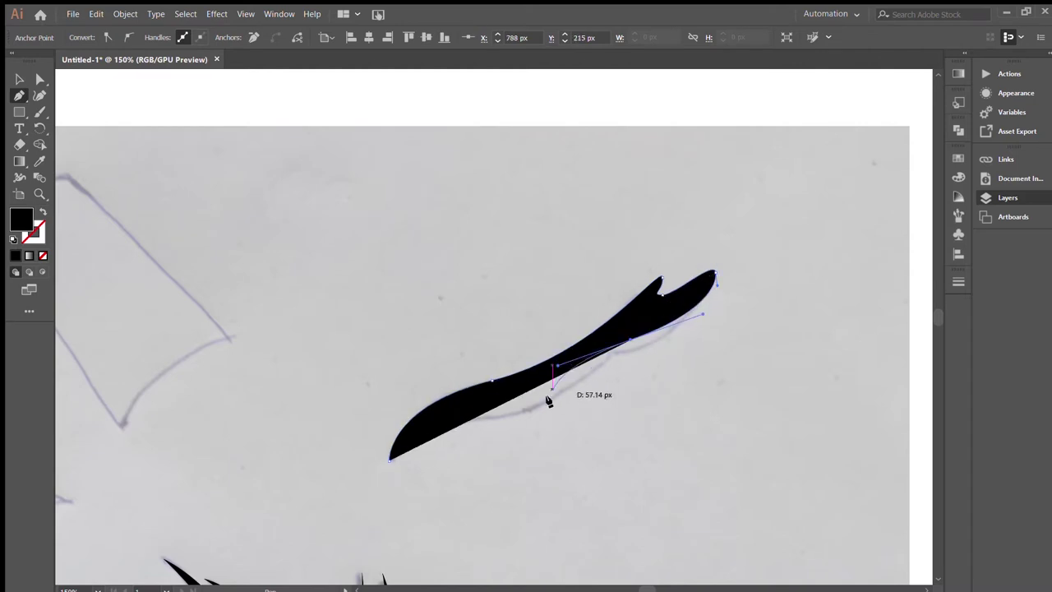
key(shift+x)
drag(389, 457, 401, 446)
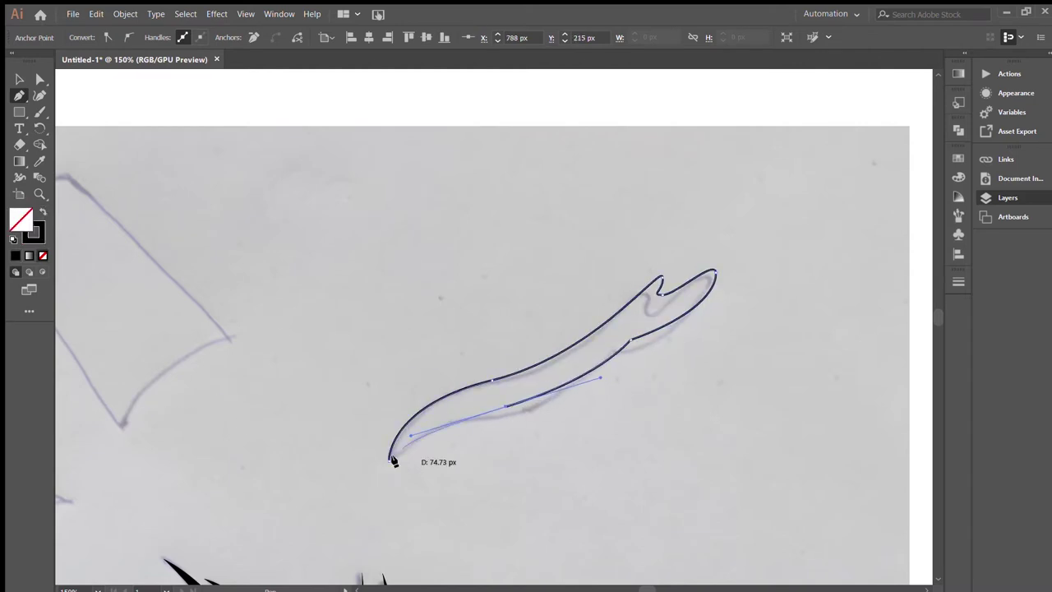
key(v)
Step: Refine the arm's anchors and hand-tip curve, restoring its black fill with no outline
key(a)
mouse_move(506, 406)
mouse_down()
mouse_move(516, 397)
mouse_move(503, 371)
mouse_move(552, 383)
mouse_up()
click(547, 402)
key(v)
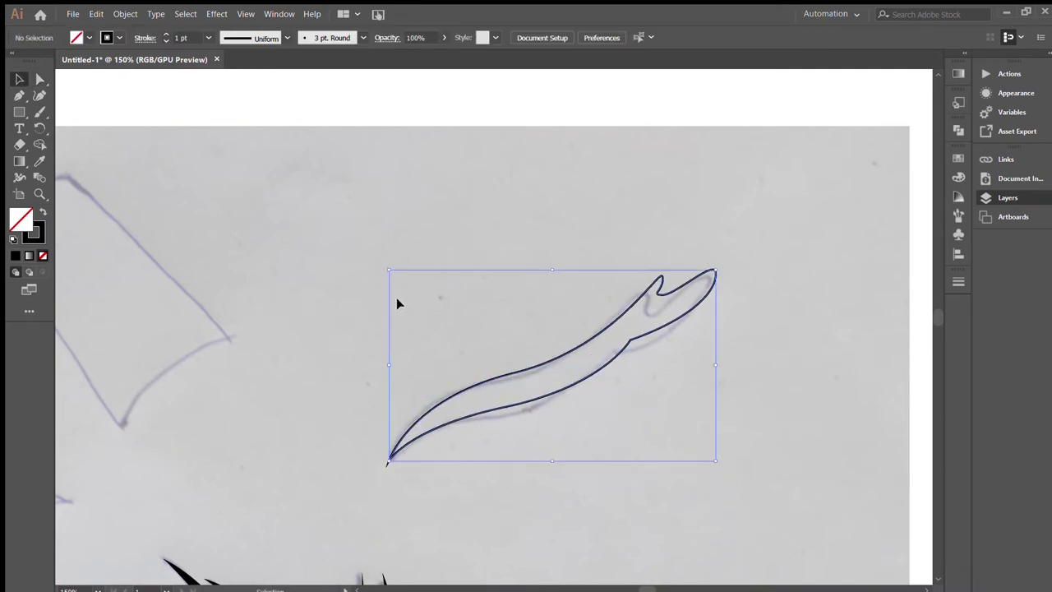
key(shift+x)
click(608, 487)
key(a)
click(628, 339)
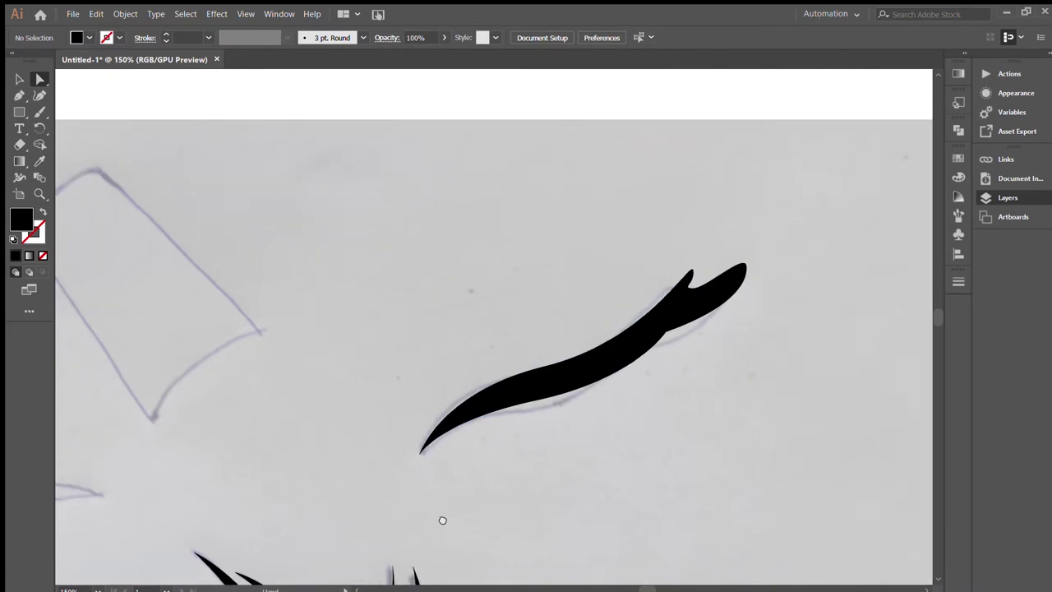
scroll(567, 386, right, 2)
drag(689, 254, 688, 245)
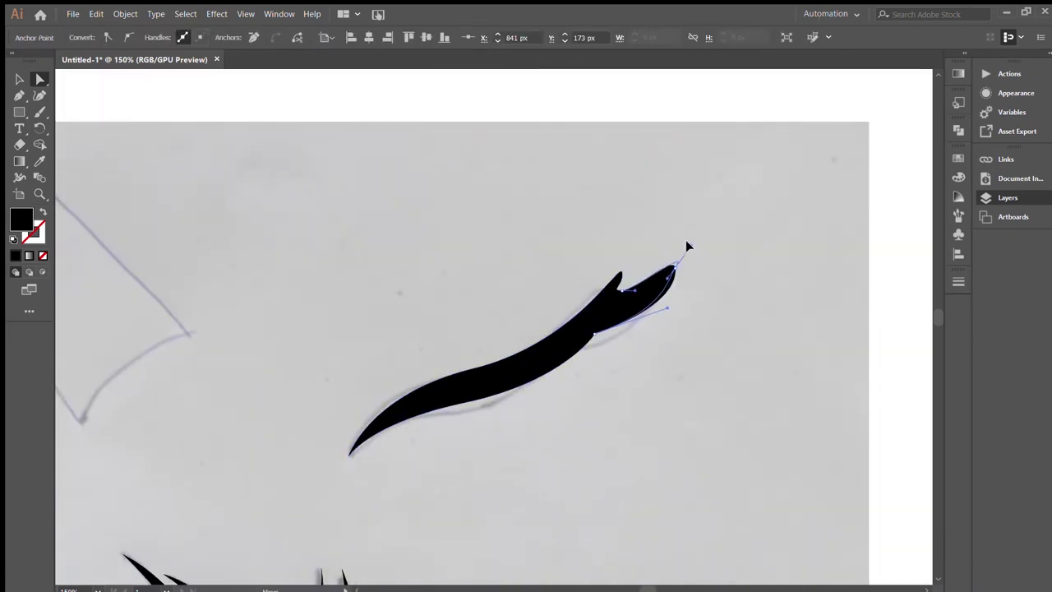
Step: Trace the left arm as a closed curved black shape and reshape its curve
click(702, 261)
scroll(554, 493, down, 5)
scroll(554, 493, left, 5)
scroll(496, 395, left, 10)
scroll(497, 394, up, 1)
key(p)
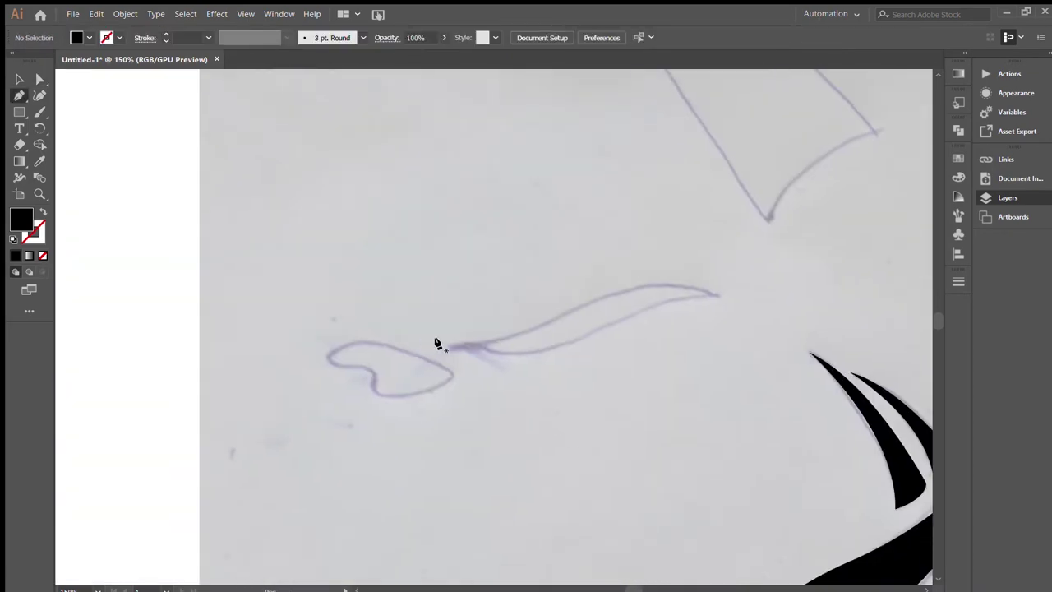
drag(545, 313, 575, 283)
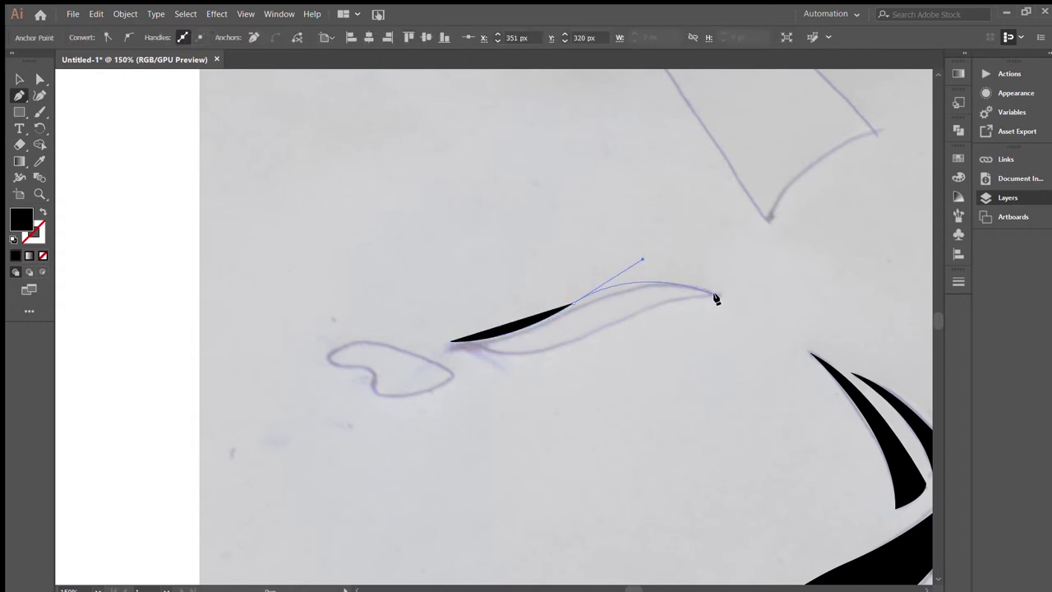
drag(716, 296, 598, 333)
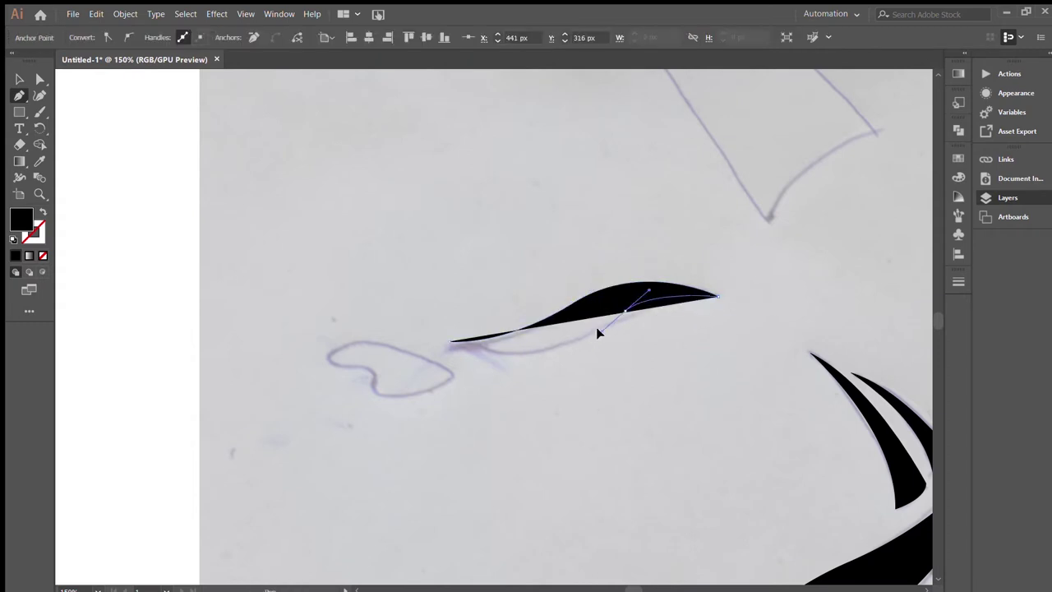
click(452, 340)
key(a)
drag(575, 339, 580, 328)
click(644, 260)
click(504, 421)
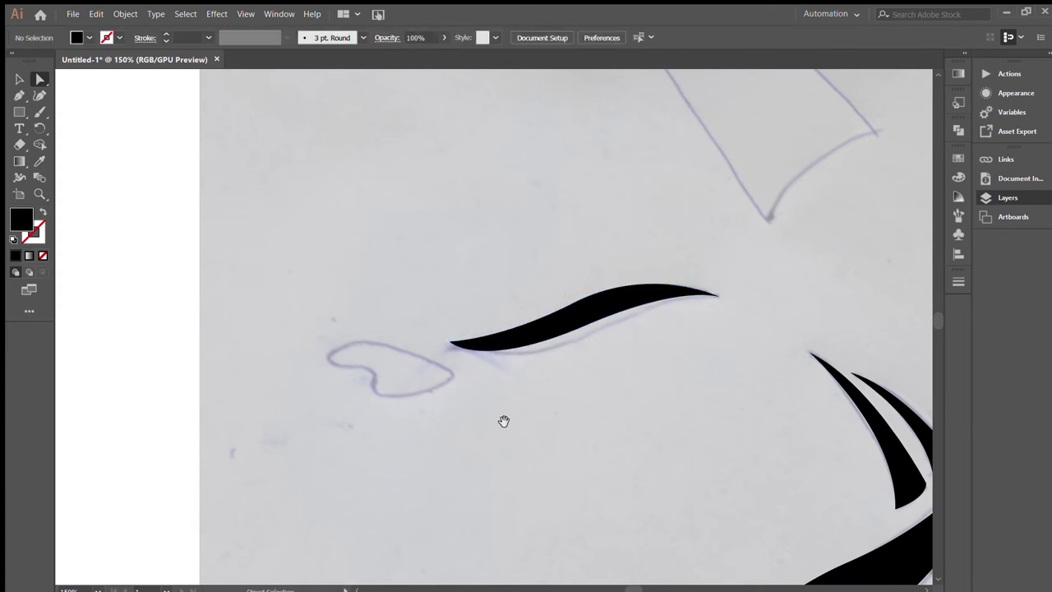
drag(504, 420, 524, 440)
Step: Trace the heart-shaped hand with a notched lower edge and adjust its anchors
click(345, 380)
click(451, 377)
drag(476, 399, 463, 411)
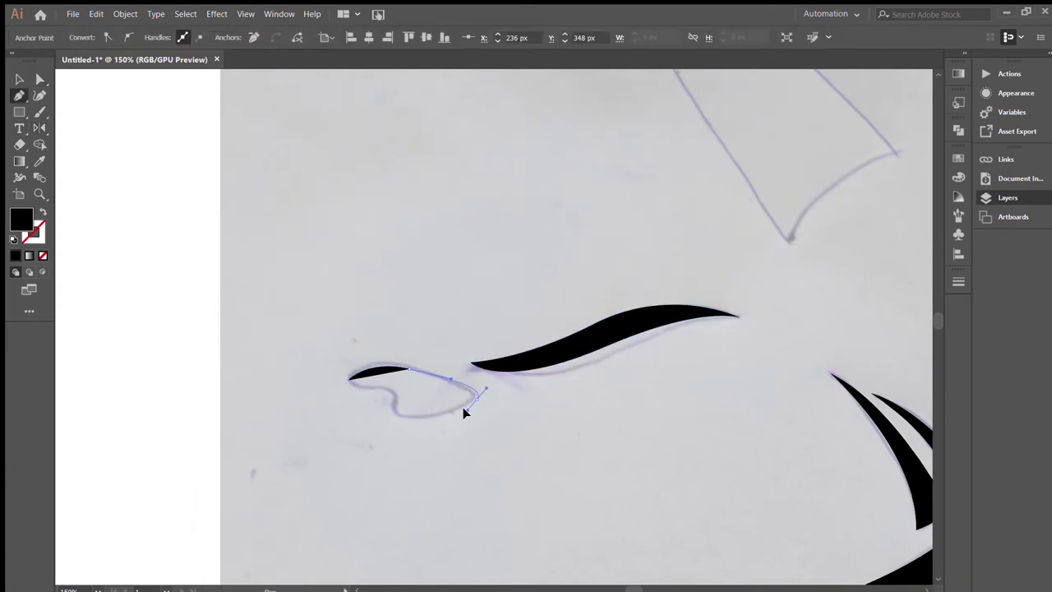
drag(396, 393, 392, 383)
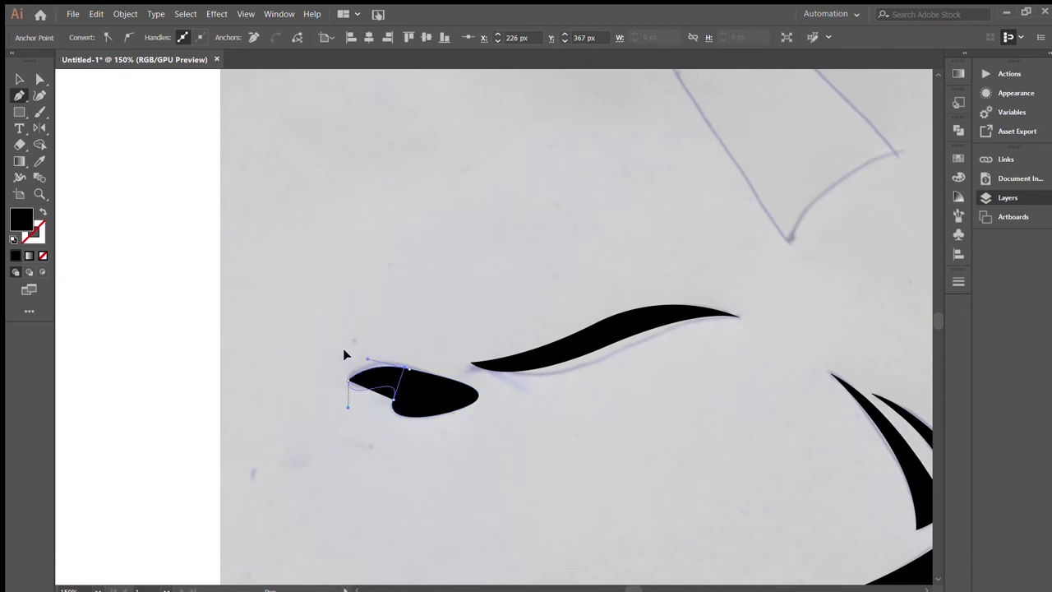
drag(400, 393, 367, 425)
click(395, 426)
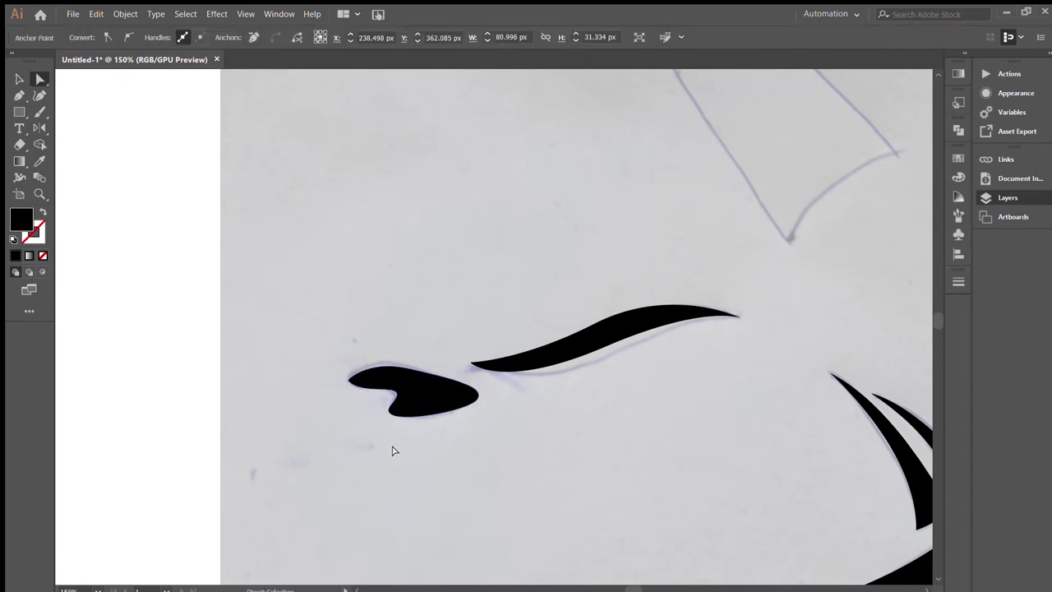
click(378, 399)
scroll(391, 398, up, 3)
scroll(411, 427, right, 5)
scroll(432, 477, right, 5)
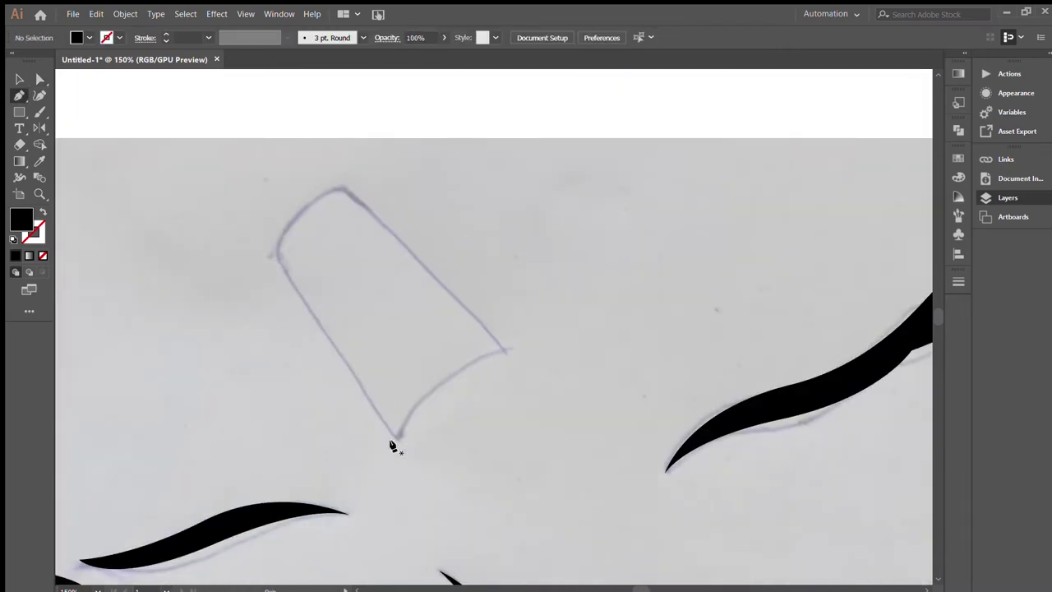
Step: Pen-trace the hat's corners into a closed, black-filled outline
key(p)
click(397, 437)
click(505, 352)
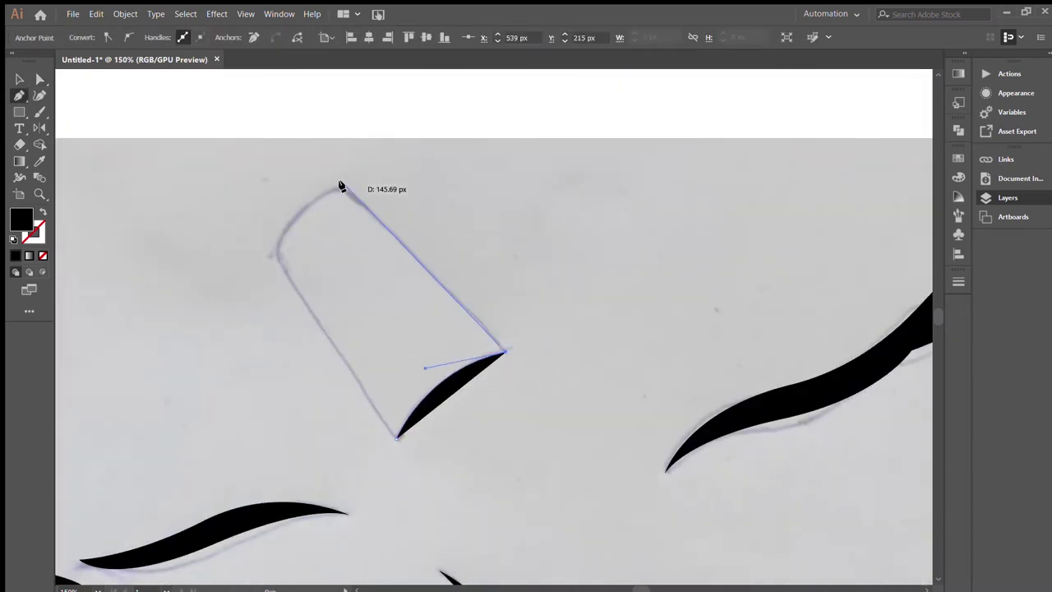
click(343, 186)
click(397, 437)
Step: Round both top corners of the hat using the live-corner widgets
key(a)
mouse_move(287, 253)
mouse_down()
mouse_move(297, 261)
mouse_move(335, 200)
mouse_up()
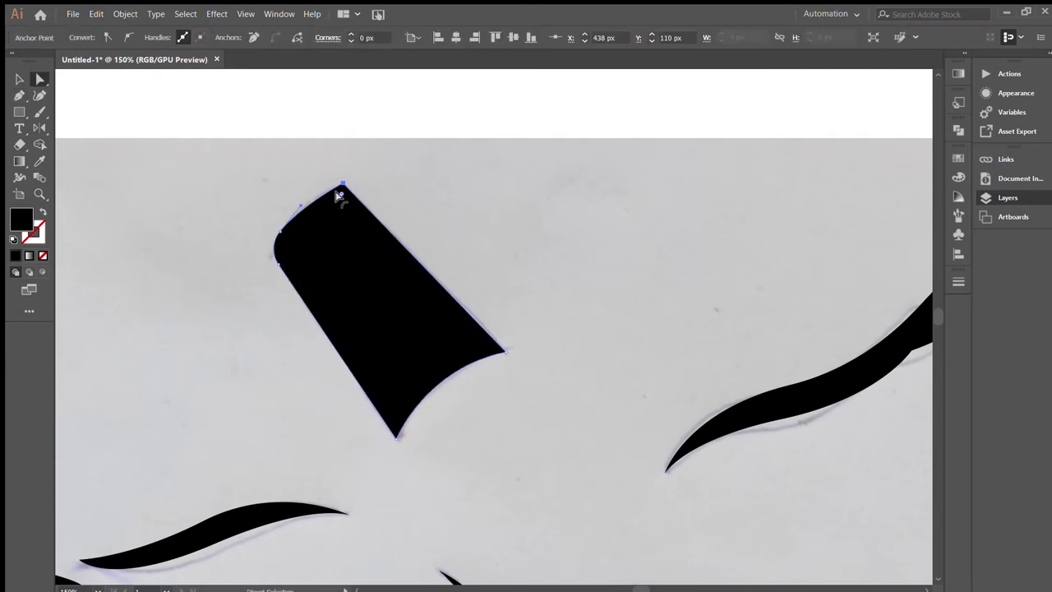
drag(282, 242, 464, 182)
key(v)
click(464, 183)
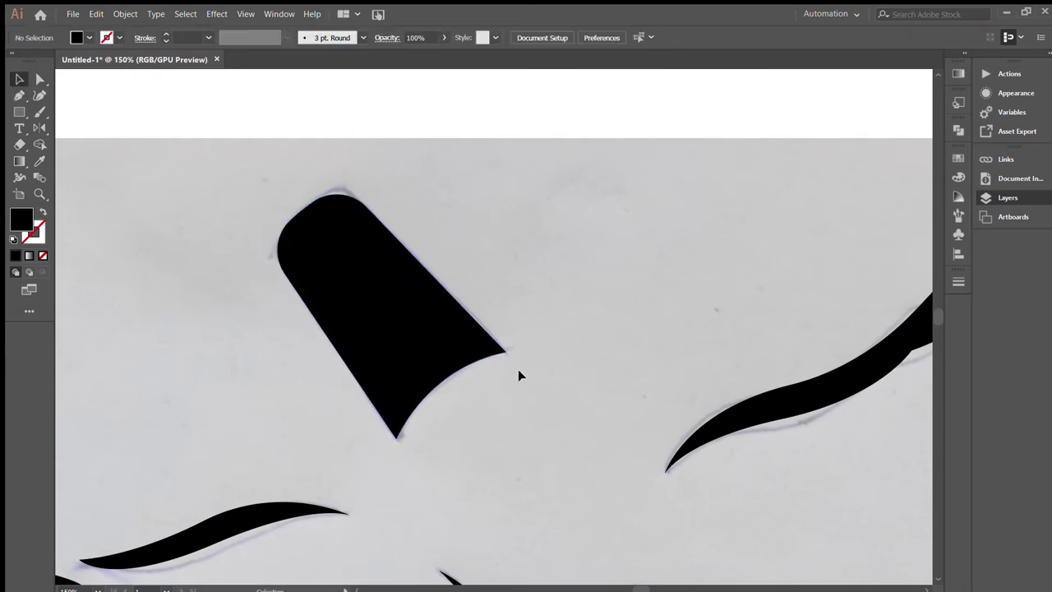
key(ctrl+0)
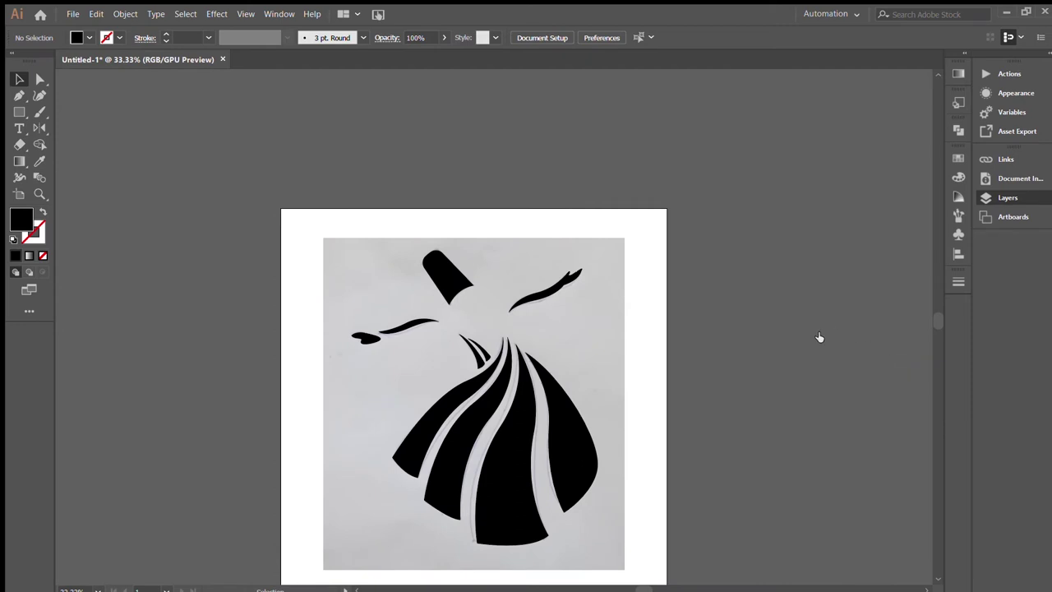
Step: Draw a 1080 px black square over the artboard and send it to the back
scroll(313, 181, down, 2)
key(m)
drag(280, 136, 667, 521)
key(ctrl+2)
Step: Select all the dervish shapes and fill them with white
key(v)
key(ctrl+a)
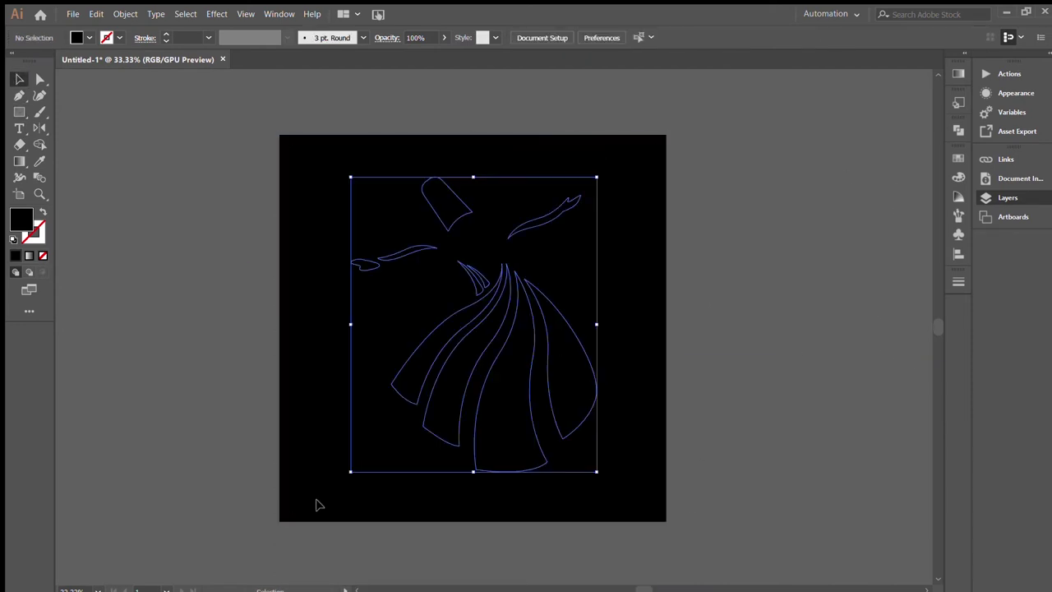
click(701, 237)
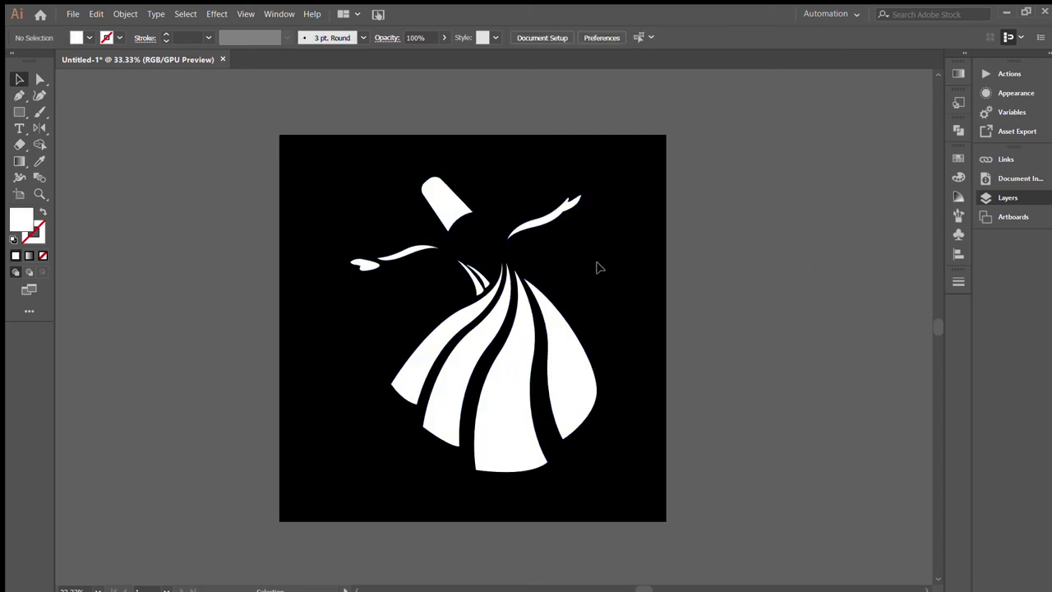
key(ctrl+1)
scroll(600, 266, up, 5)
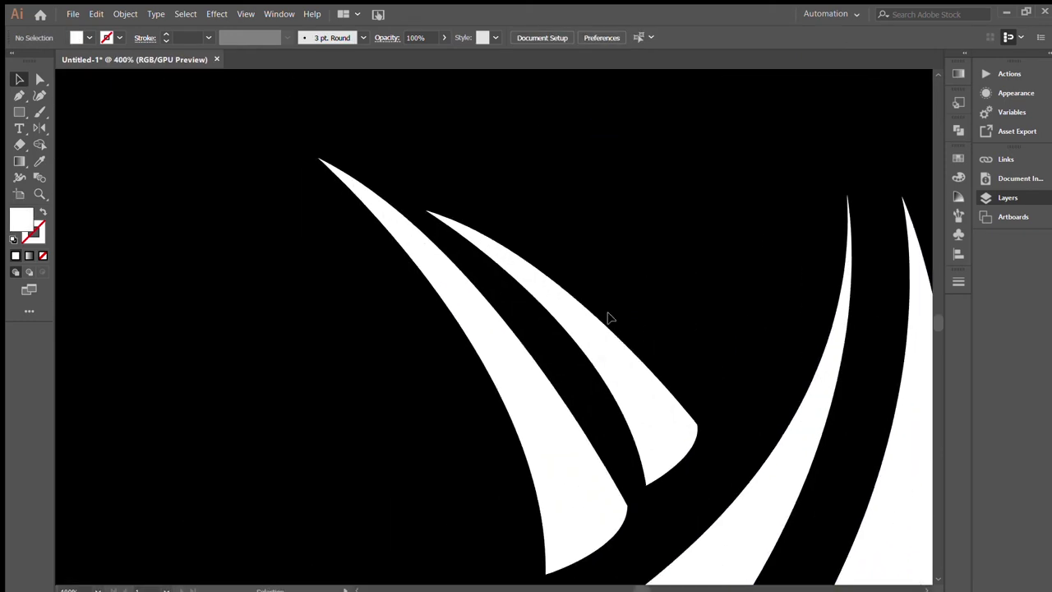
Step: Shift the middle waist stripe, trying a Shape Builder deletion and undoing it
drag(526, 428, 553, 423)
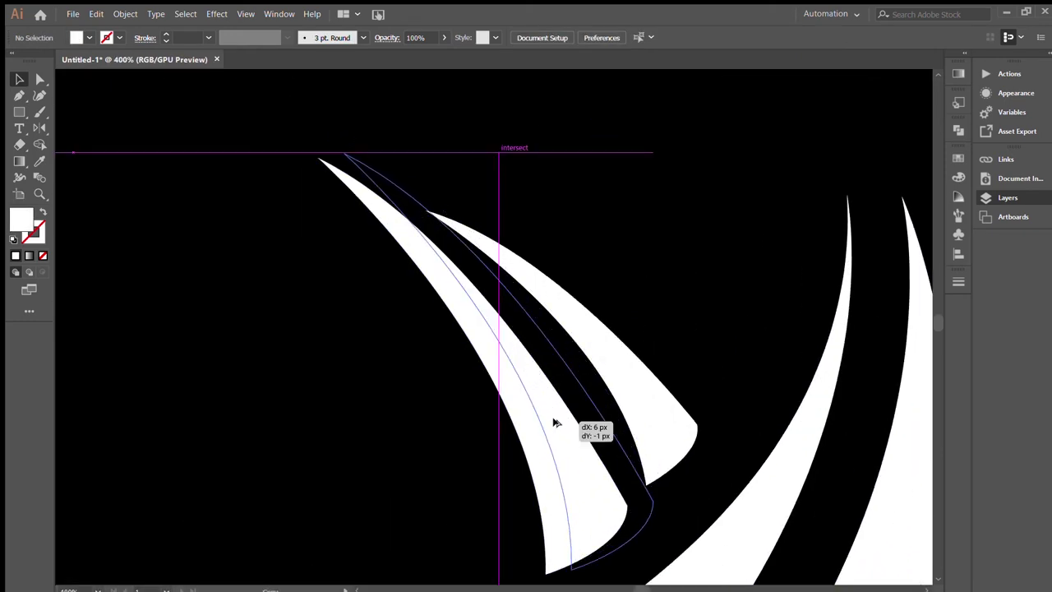
key(shift+m)
alt+click(536, 363)
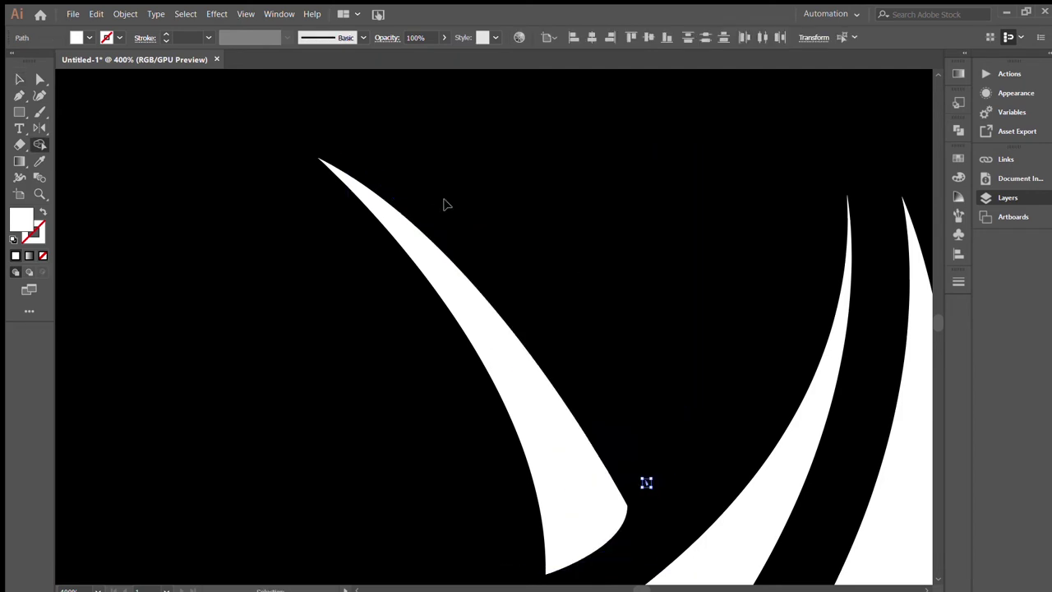
key(ctrl+z)
key(v)
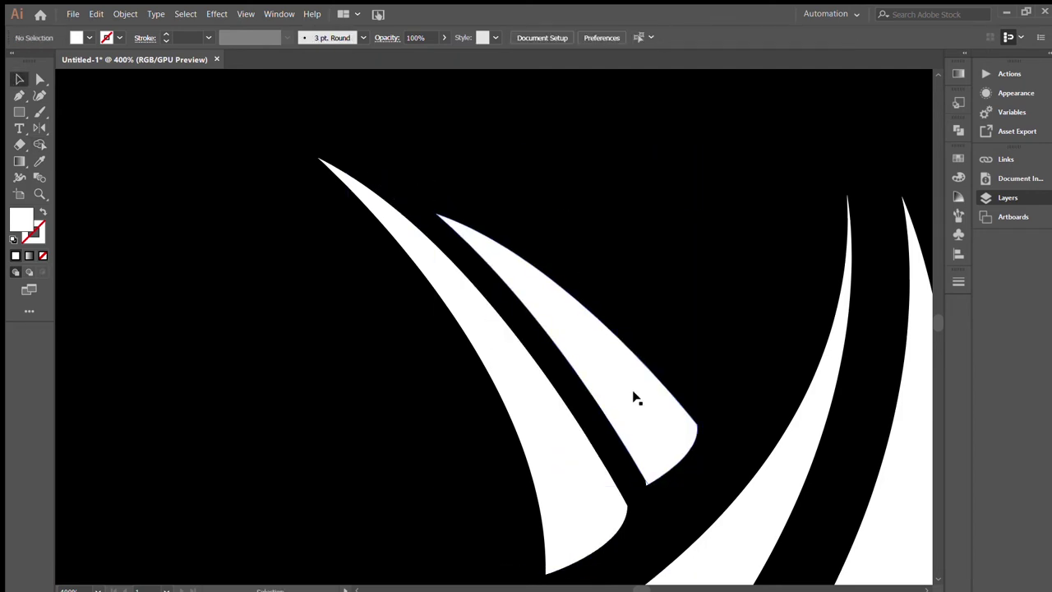
Step: Draw a curved stripe path, then delete it and return to actual-size view
click(433, 216)
drag(693, 448, 703, 503)
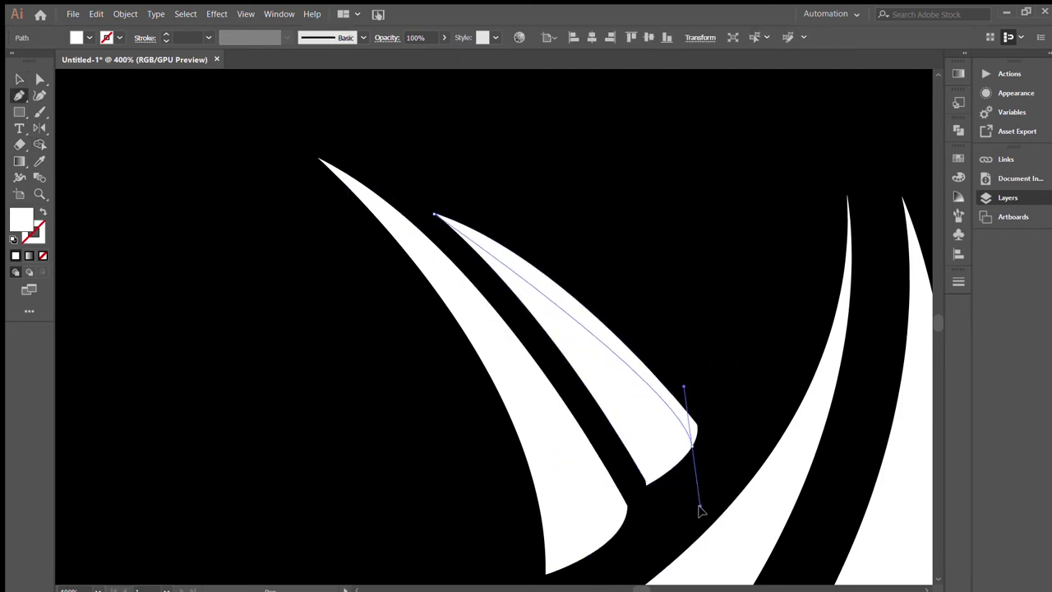
click(692, 313)
click(422, 185)
key(v)
key(Delete)
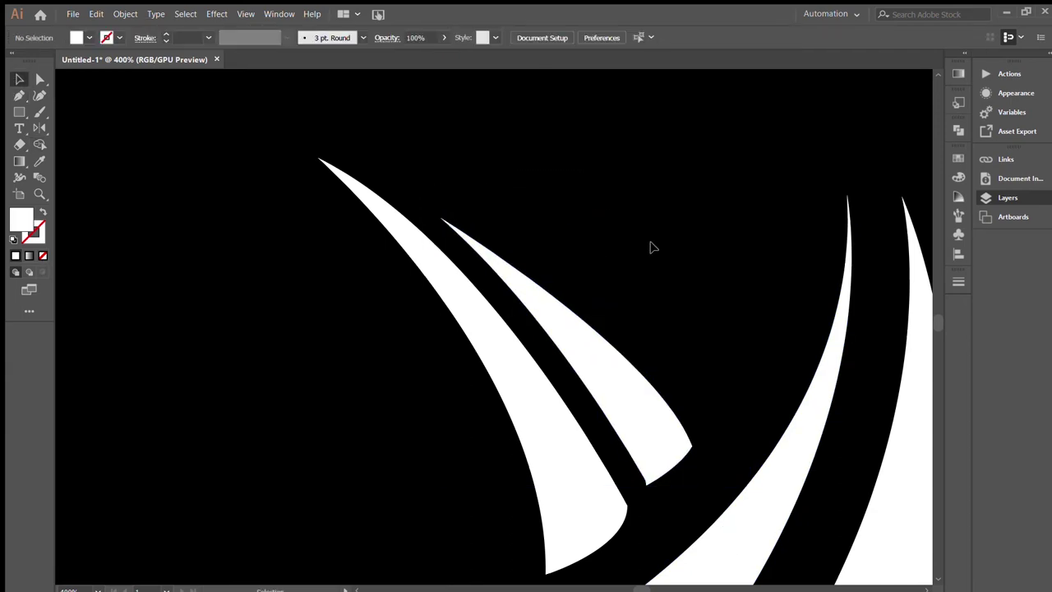
key(ctrl+minus)
key(ctrl+0)
key(ctrl+1)
Step: Nudge the skirt stripes into place and delete the small stray sliver
drag(505, 409, 513, 405)
click(441, 381)
click(404, 364)
drag(404, 365, 361, 316)
click(318, 298)
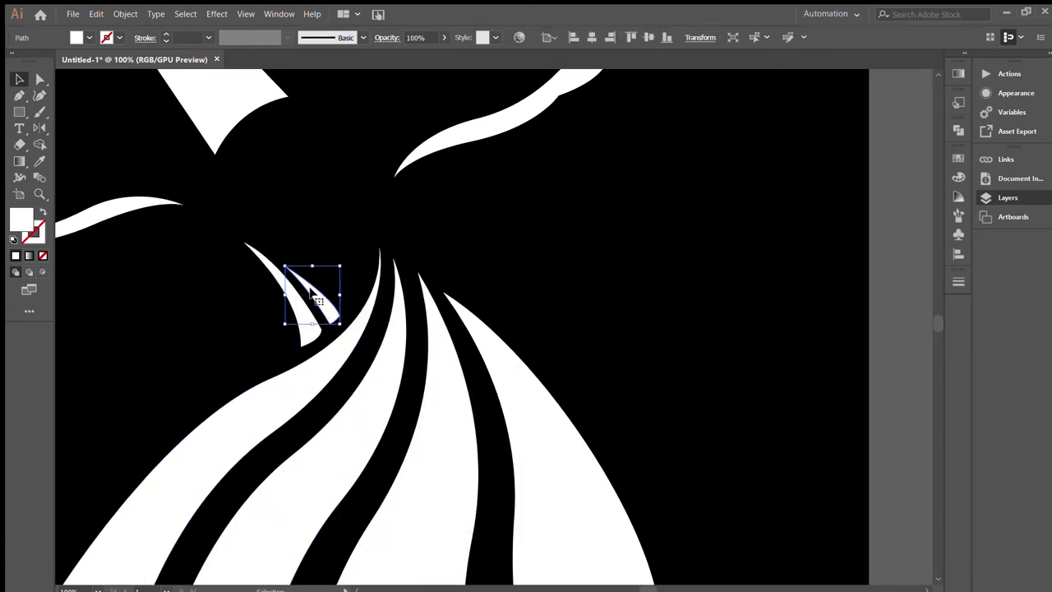
key(Delete)
Step: Move the raised arm slightly higher and nudge the hat into position
scroll(434, 367, down, 2)
scroll(671, 179, up, 3)
drag(521, 101, 487, 354)
scroll(487, 355, down, 3)
drag(526, 317, 540, 301)
click(342, 376)
scroll(199, 425, left, 3)
scroll(199, 425, up, 2)
drag(444, 328, 447, 336)
click(552, 383)
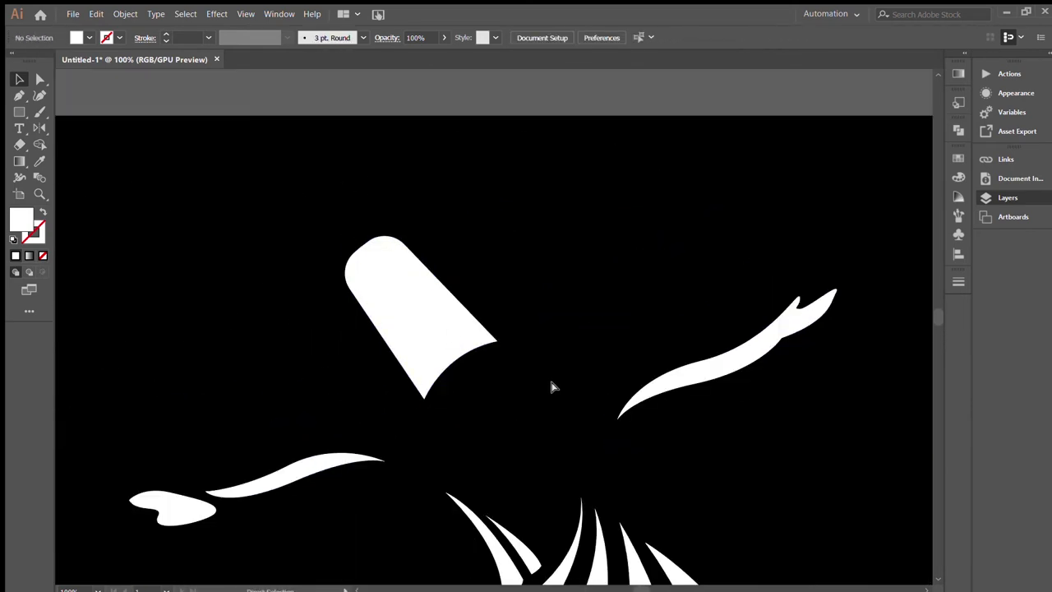
Step: Move the whole dervish figure up to the top of the artboard
scroll(552, 383, down, 4)
scroll(351, 213, up, 3)
drag(351, 213, 330, 269)
click(230, 357)
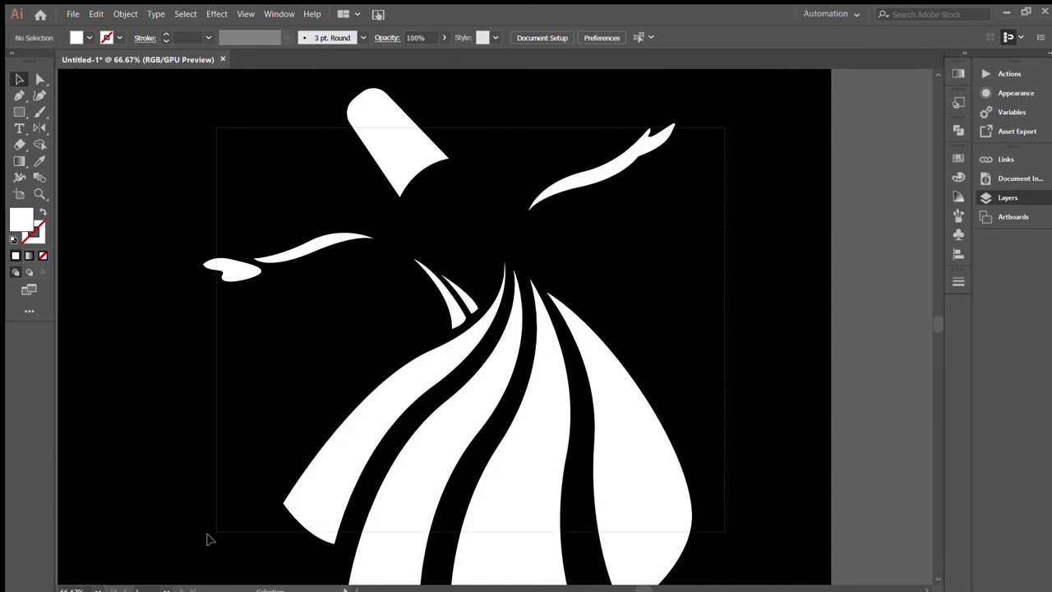
drag(514, 370, 514, 352)
Step: Draw a red shading shape along the hat's side
click(753, 350)
click(380, 121)
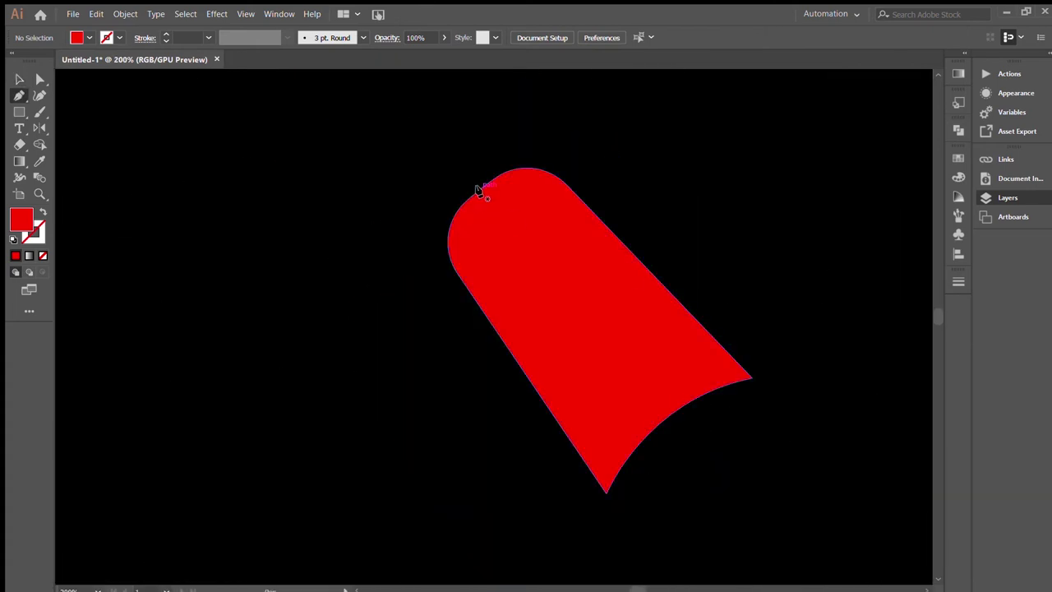
click(480, 189)
drag(480, 240, 485, 259)
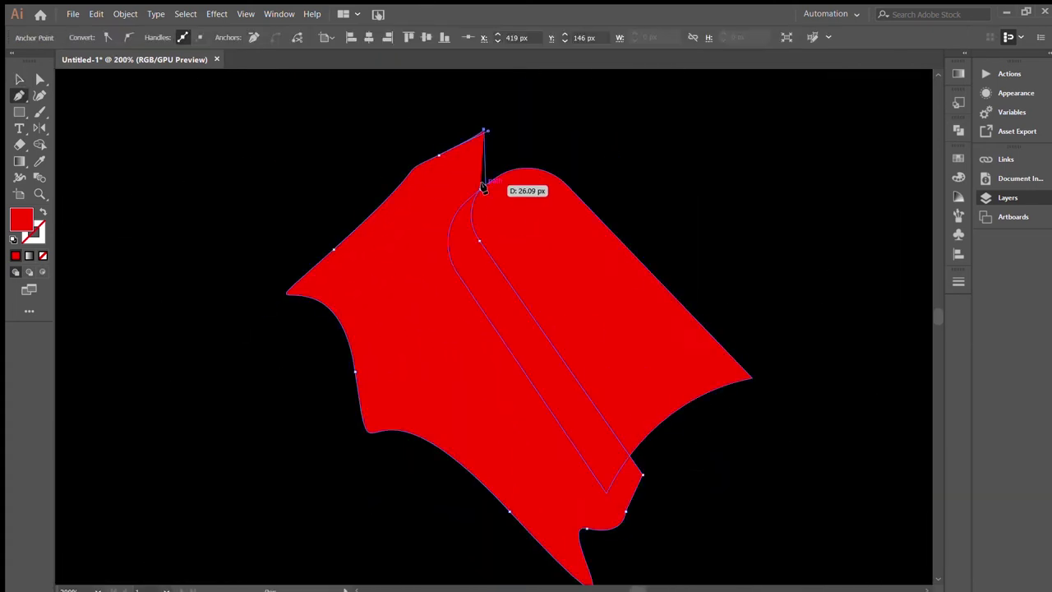
drag(493, 328, 624, 312)
Step: Set the hat's side face to 16% opacity, trying a lighter tint and undoing it
key(v)
click(859, 271)
click(497, 349)
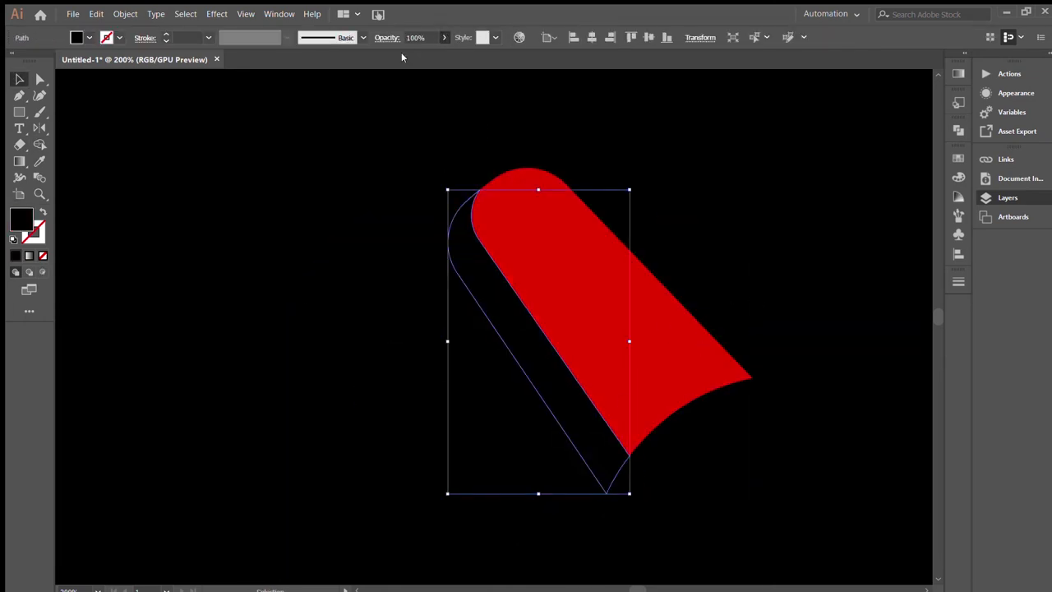
text(16)
key(Return)
click(611, 148)
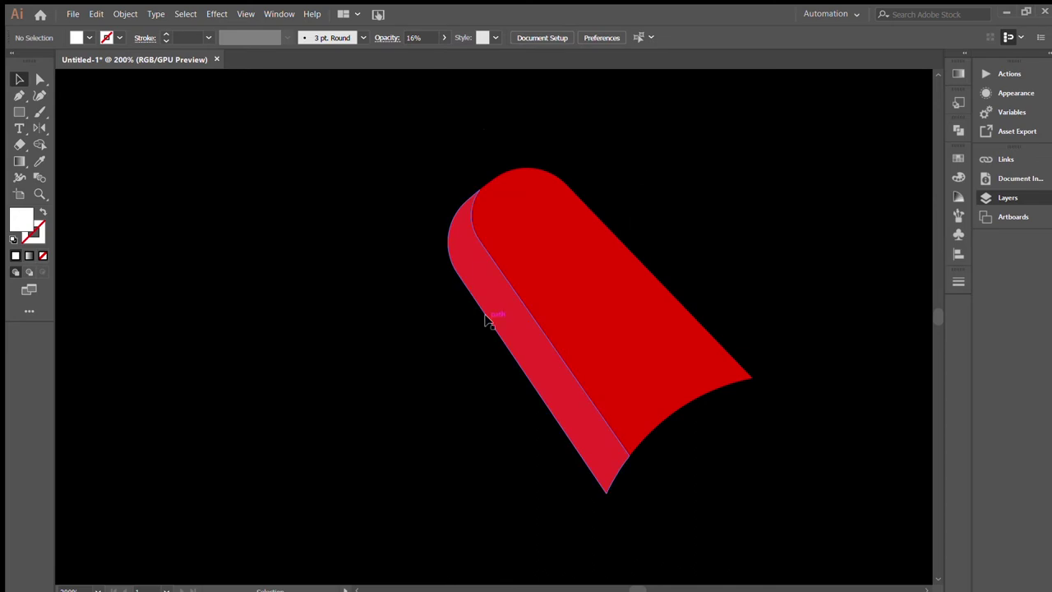
key(ctrl+z)
click(693, 151)
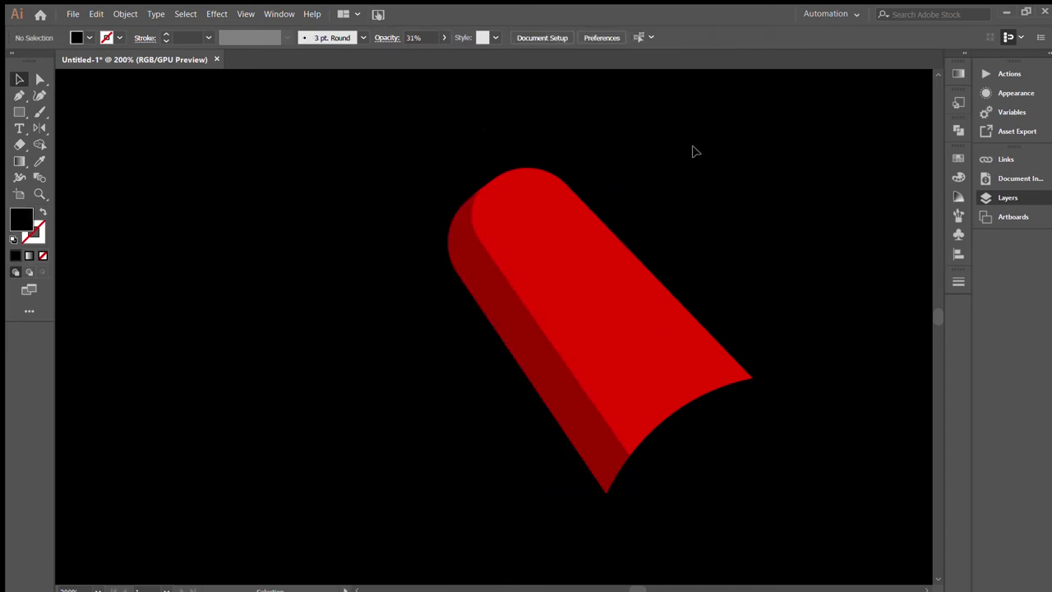
Step: Draw a highlight shape near the hat's top and rotate it slightly clockwise
click(490, 203)
drag(531, 183, 567, 209)
click(621, 283)
click(490, 204)
key(v)
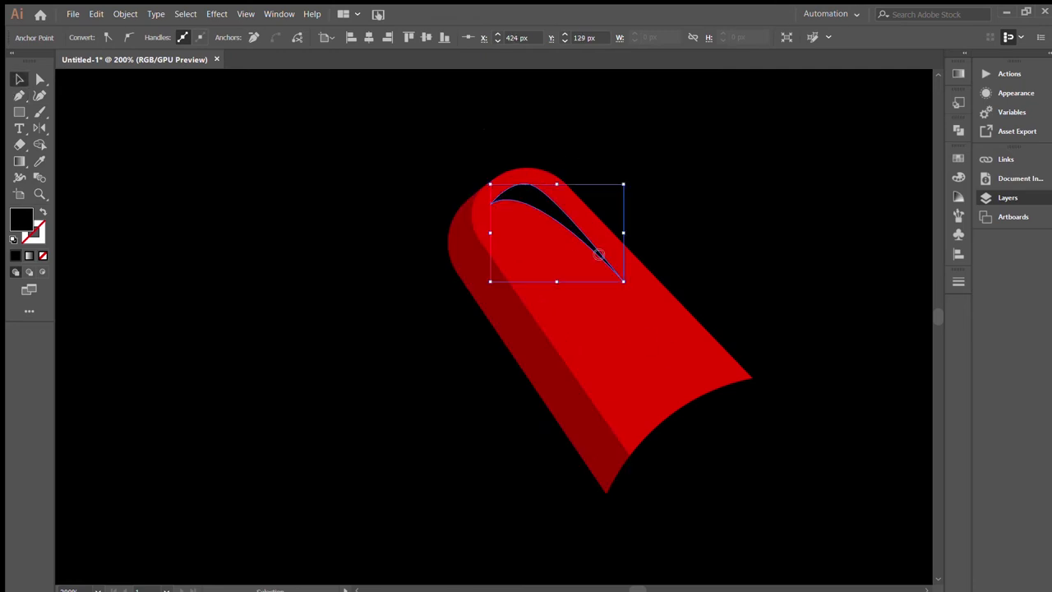
drag(624, 184, 630, 182)
Step: Nudge the translucent highlight into place and check the finished hat at 100% zoom
click(663, 172)
key(ctrl+equal)
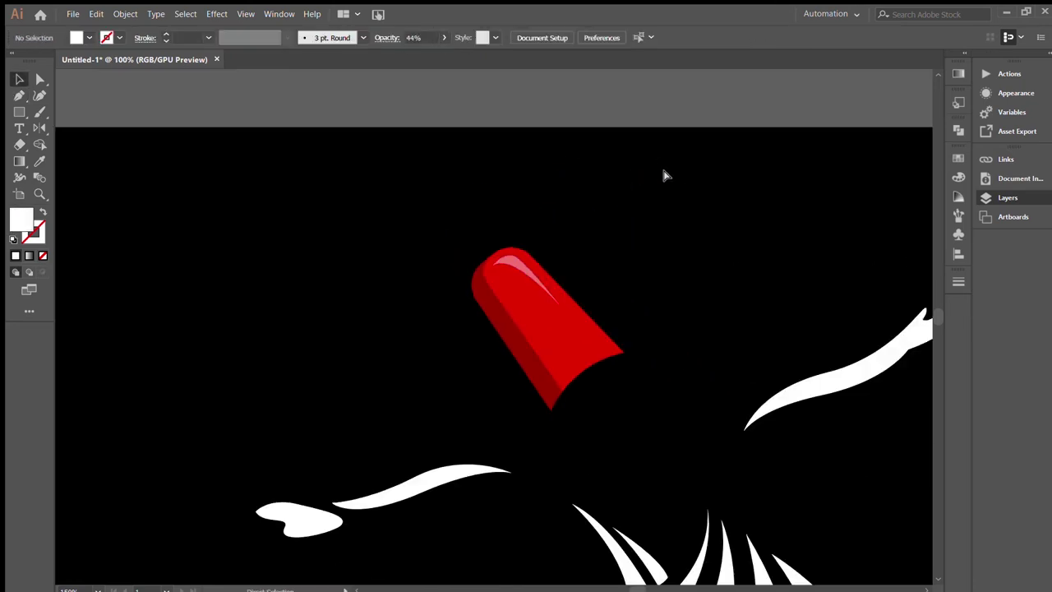
drag(568, 140, 578, 137)
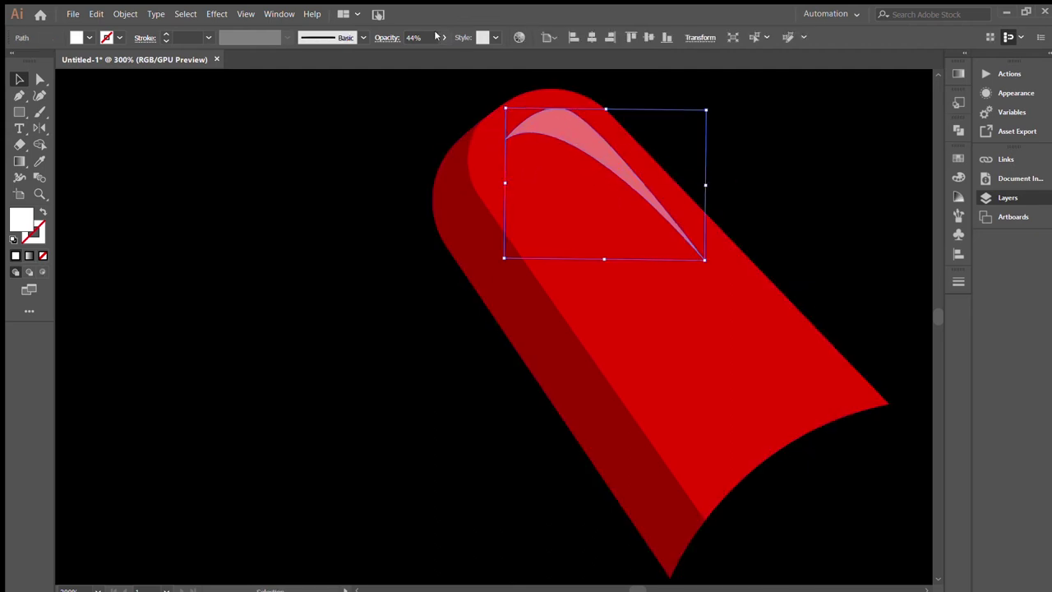
click(359, 235)
key(ctrl+1)
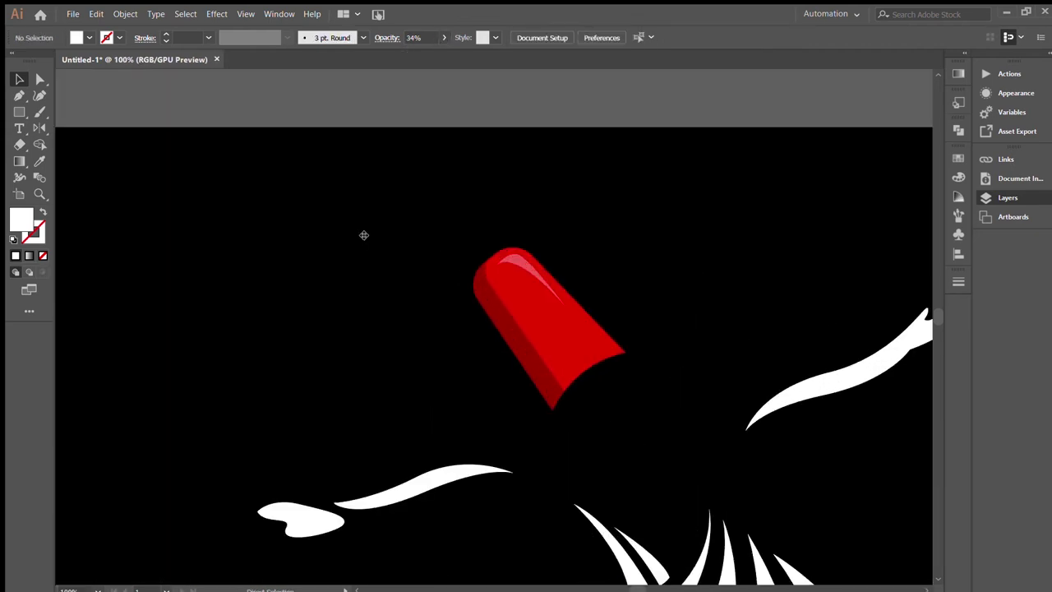
click(502, 329)
click(474, 456)
scroll(575, 411, down, 10)
Step: Draw a closed curved shadow shape along the left skirt stripe's inner edge
scroll(575, 411, right, 10)
key(b)
click(402, 166)
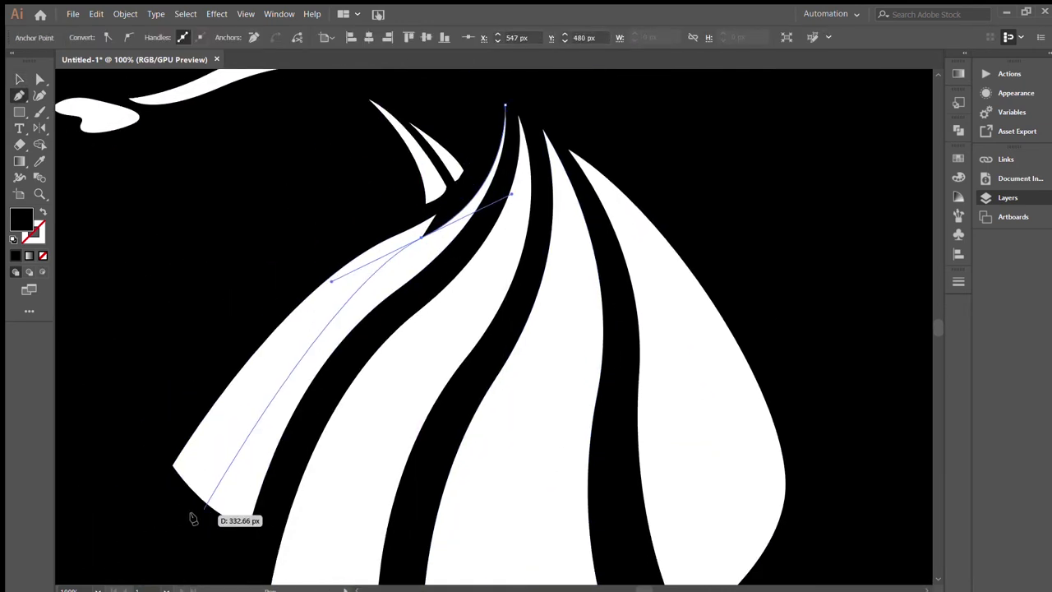
drag(186, 438, 176, 559)
scroll(503, 209, up, 5)
click(481, 235)
Step: Fill the shadow shape with a grey gradient fading to 0, angled diagonally along the stripe edge
key(v)
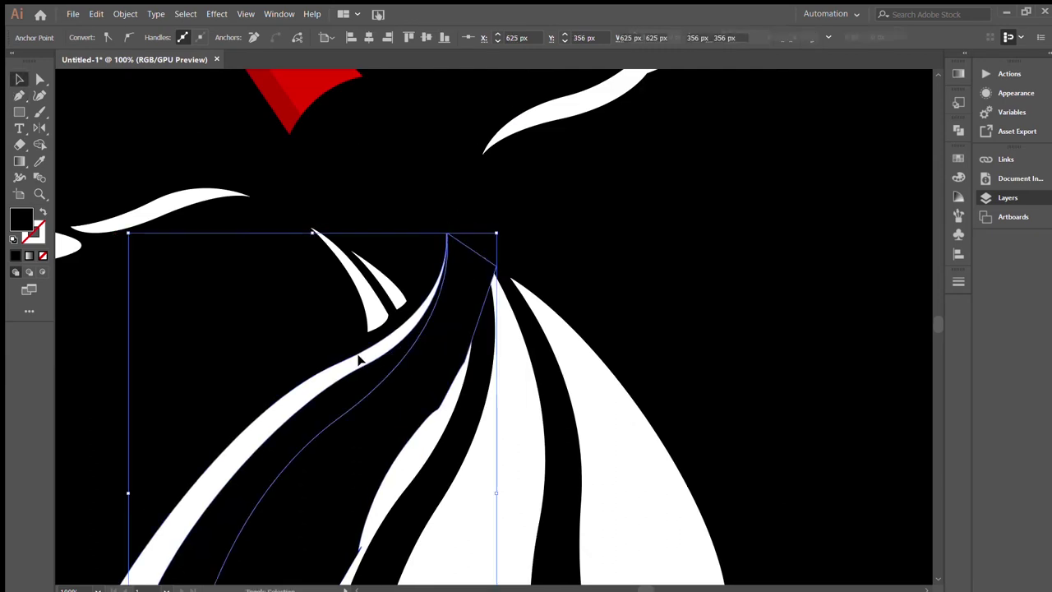
key(g)
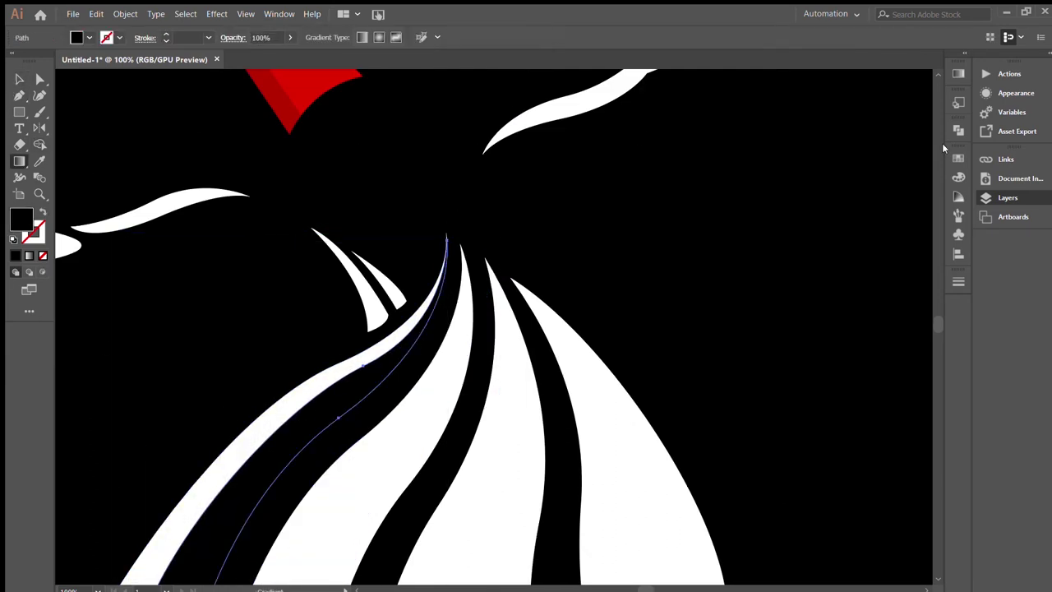
click(321, 485)
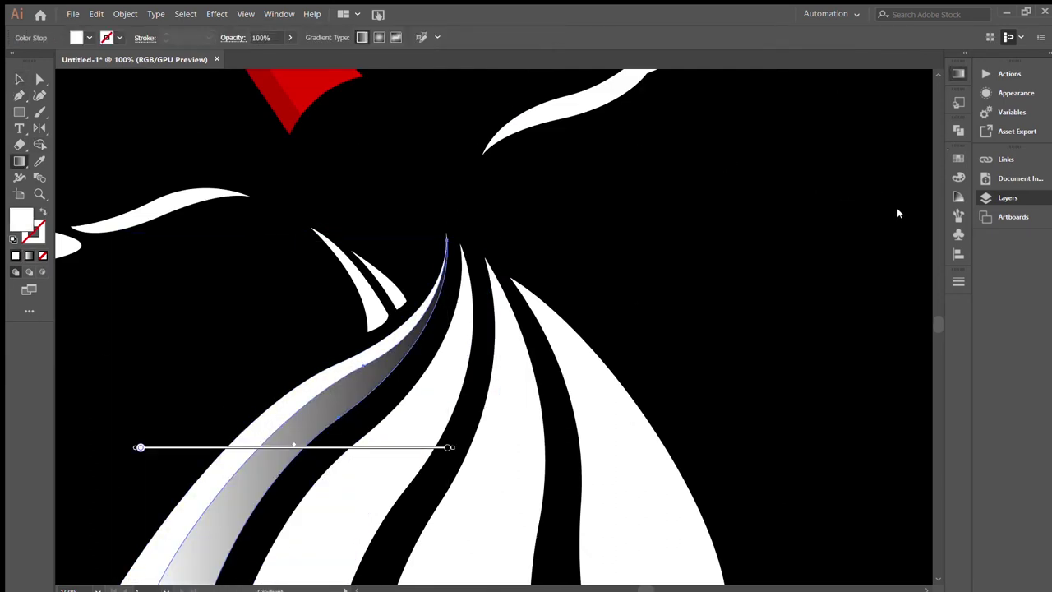
text(0)
key(Return)
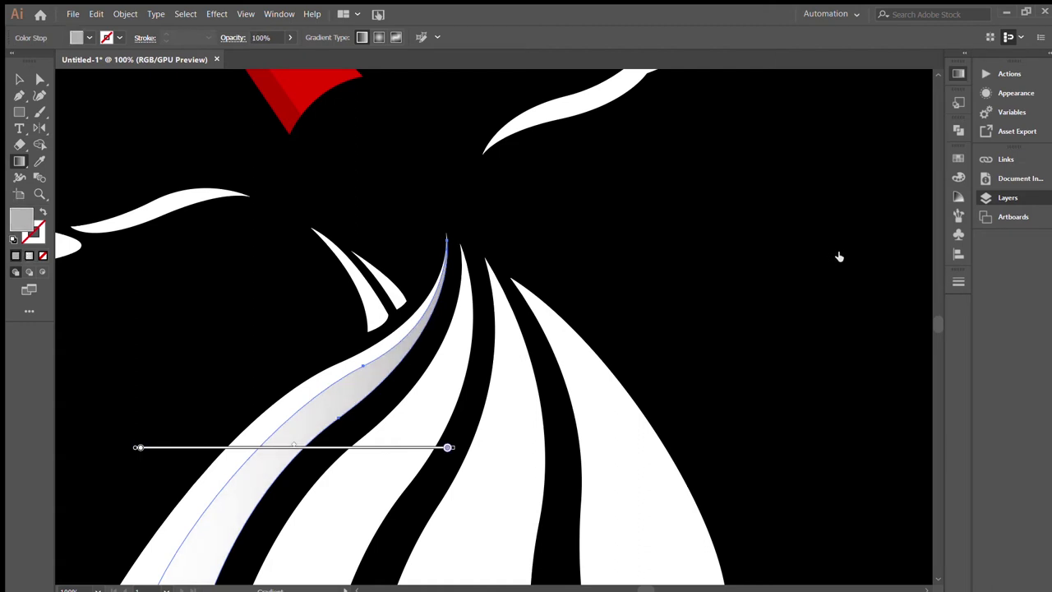
drag(505, 401, 508, 244)
mouse_move(440, 338)
mouse_down()
mouse_move(245, 504)
mouse_move(301, 454)
mouse_up()
drag(488, 284, 478, 282)
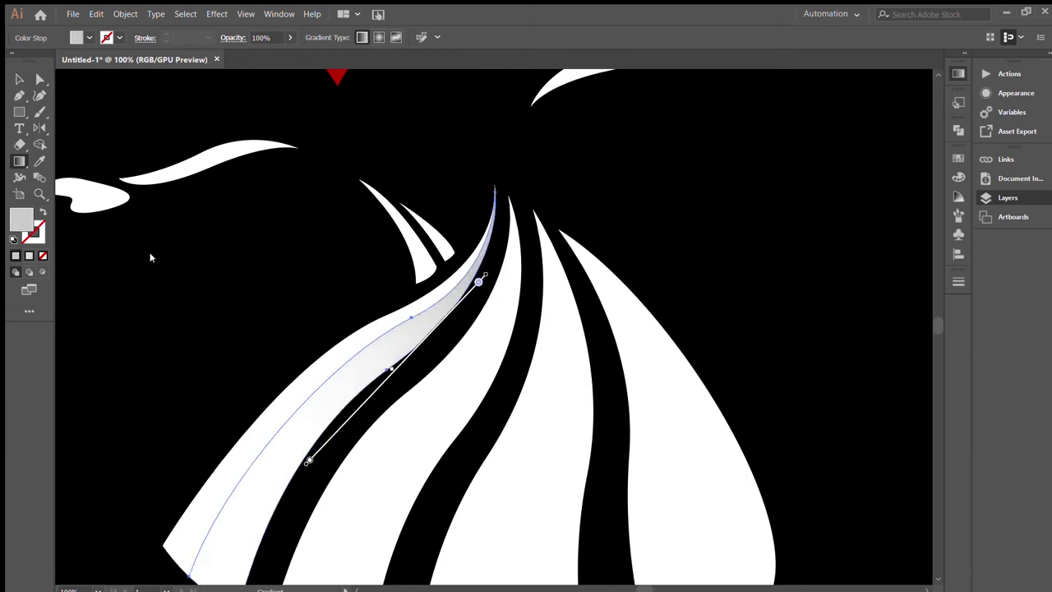
key(v)
click(496, 337)
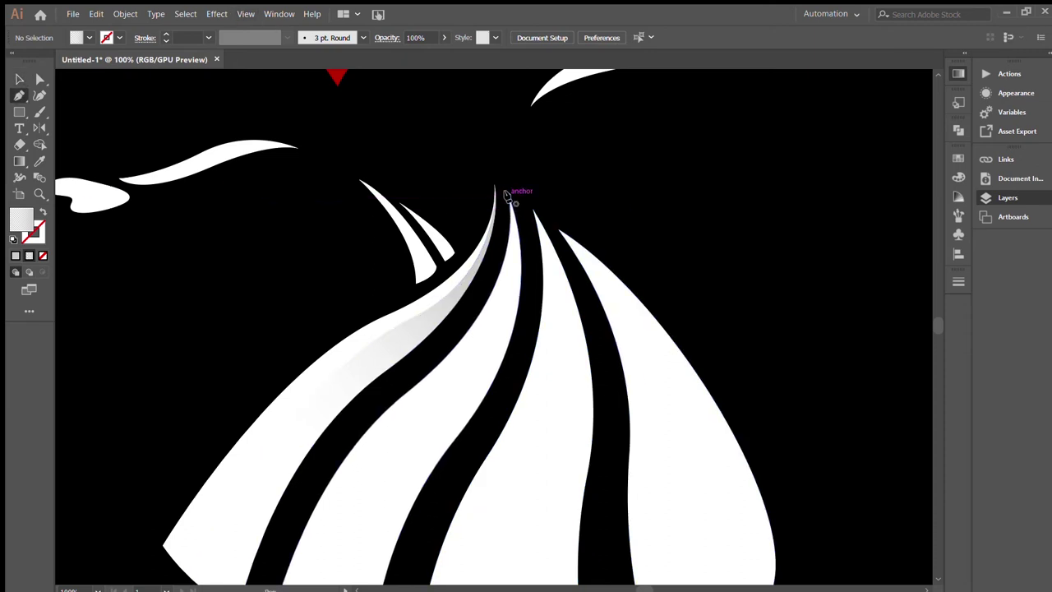
Step: Draw a second curved grey shadow shape down the stripe and reshape its left edge
mouse_move(488, 345)
mouse_down()
mouse_move(441, 430)
mouse_move(476, 325)
mouse_up()
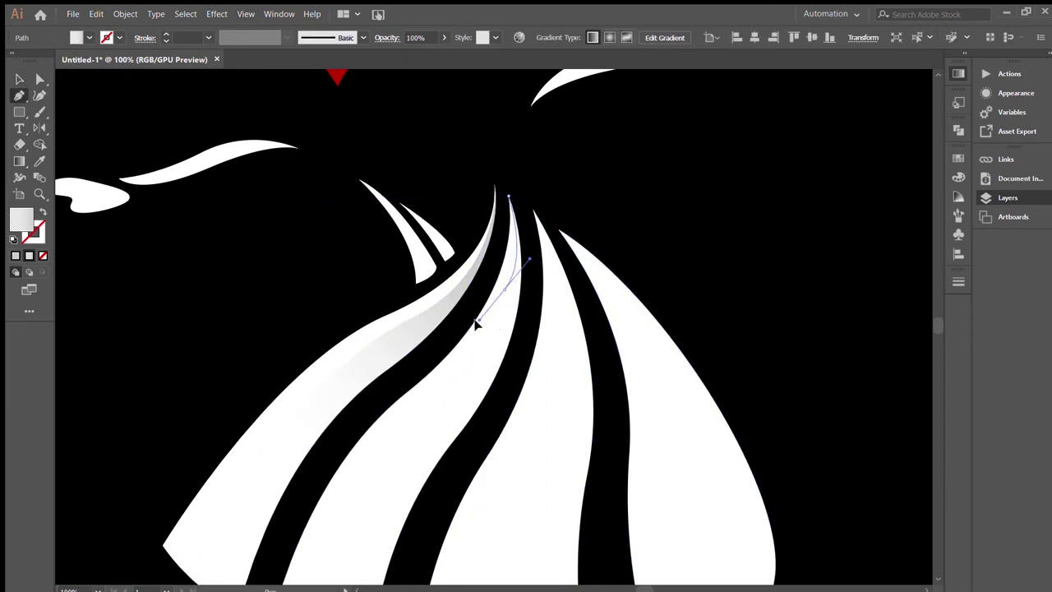
drag(385, 466, 439, 557)
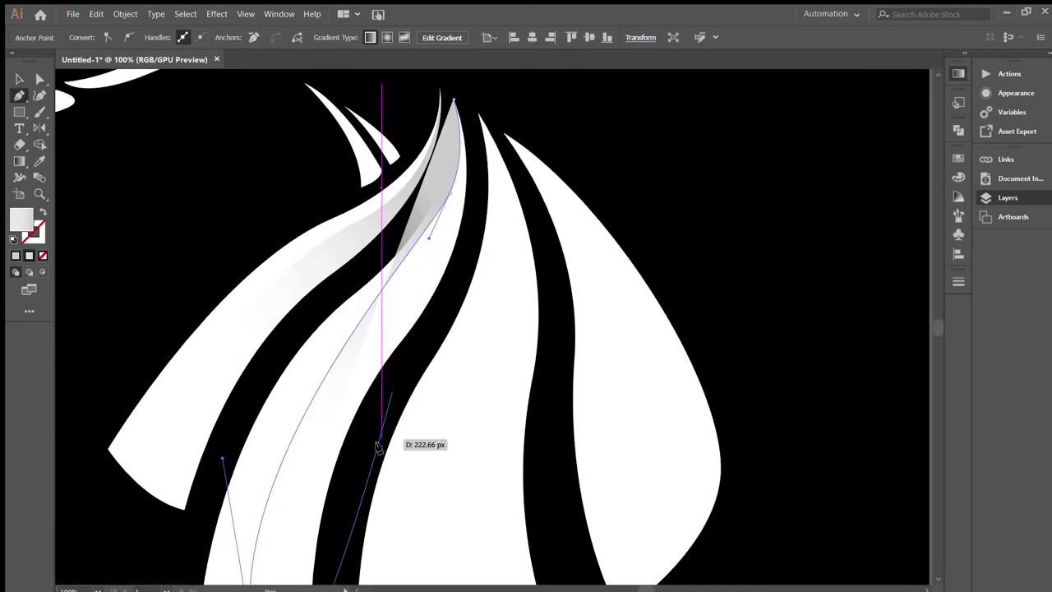
scroll(375, 442, down, 3)
scroll(477, 383, up, 5)
click(477, 265)
drag(421, 372, 412, 413)
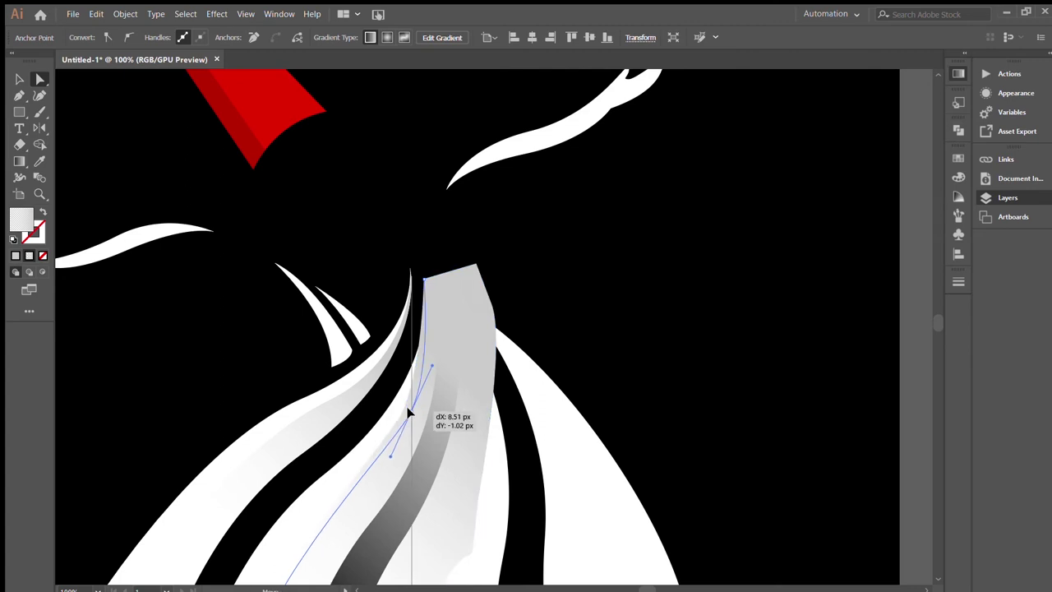
drag(412, 402, 411, 385)
key(v)
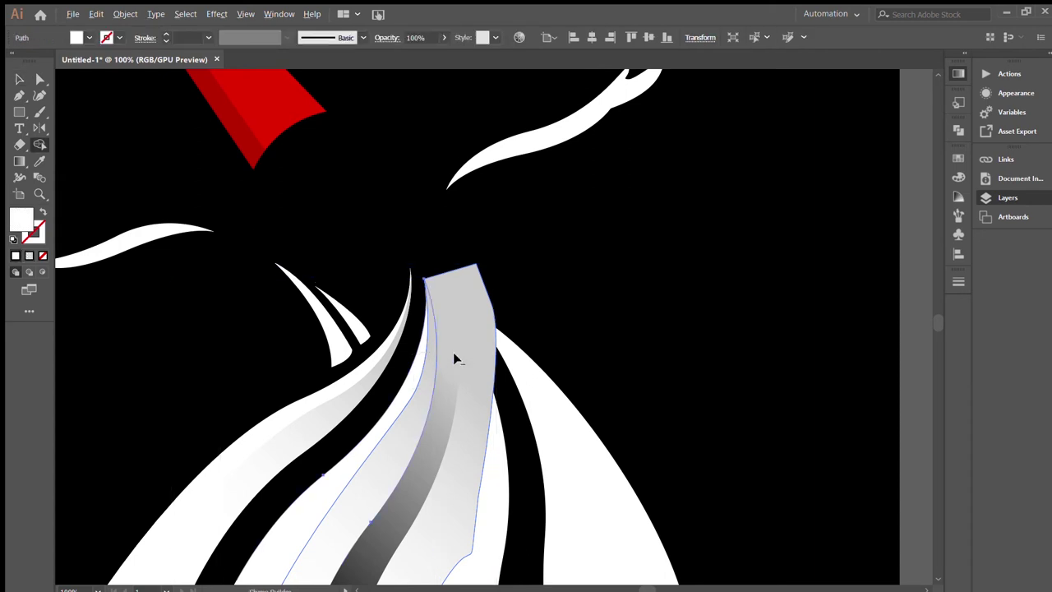
Step: Draw a third closed shadow shape down the middle stripe and adjust one of its points
scroll(540, 291, down, 2)
scroll(540, 290, down, 1)
click(552, 244)
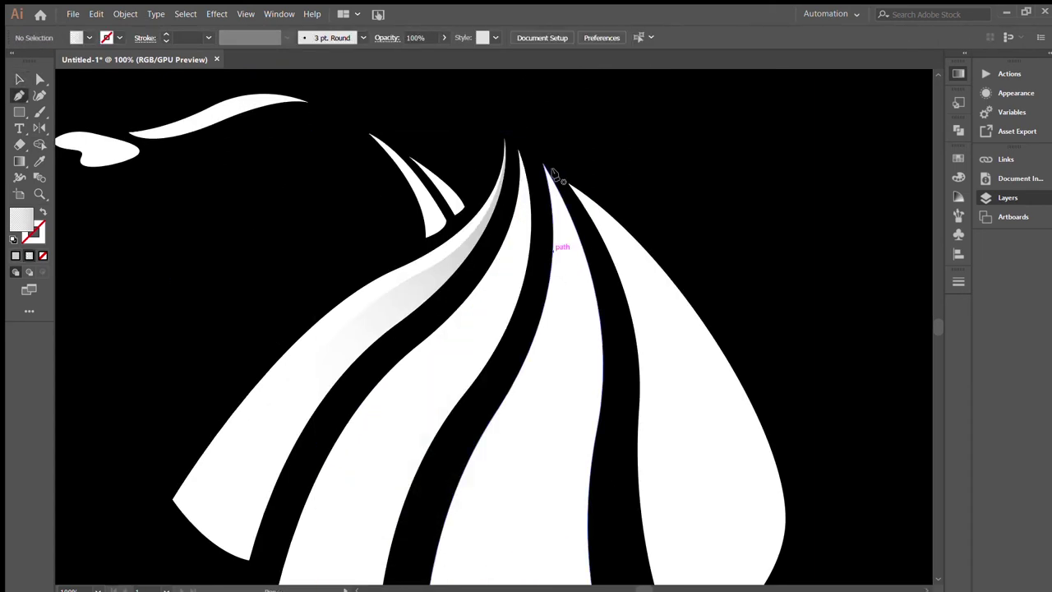
mouse_move(470, 330)
mouse_down()
mouse_move(392, 385)
mouse_move(369, 488)
mouse_move(435, 568)
mouse_up()
scroll(369, 489, down, 3)
scroll(493, 493, up, 4)
click(493, 240)
mouse_move(247, 235)
mouse_down()
mouse_move(458, 364)
mouse_move(398, 391)
mouse_up()
scroll(494, 343, down, 2)
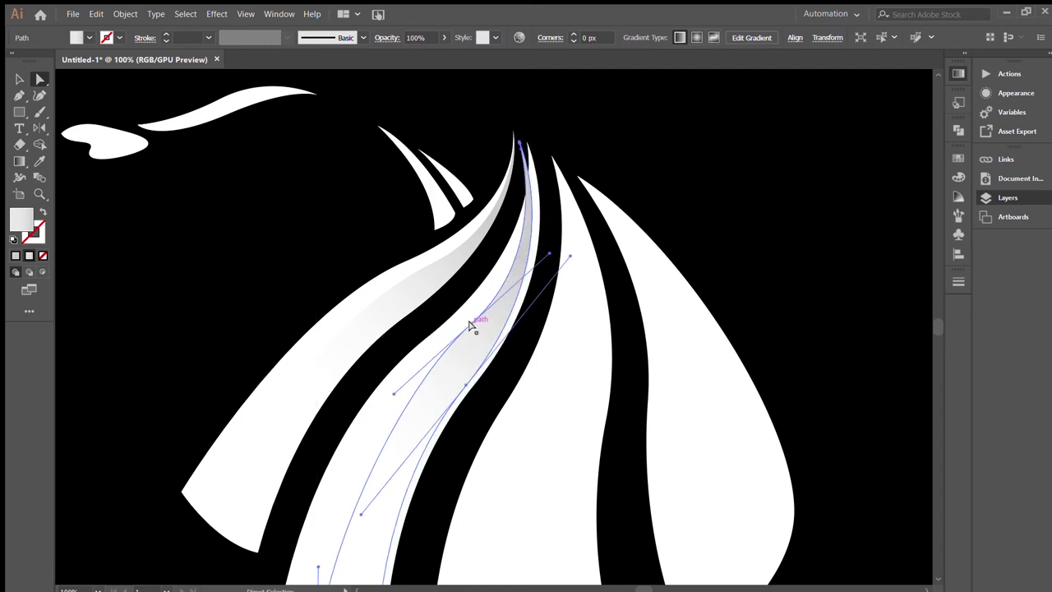
drag(476, 323, 473, 320)
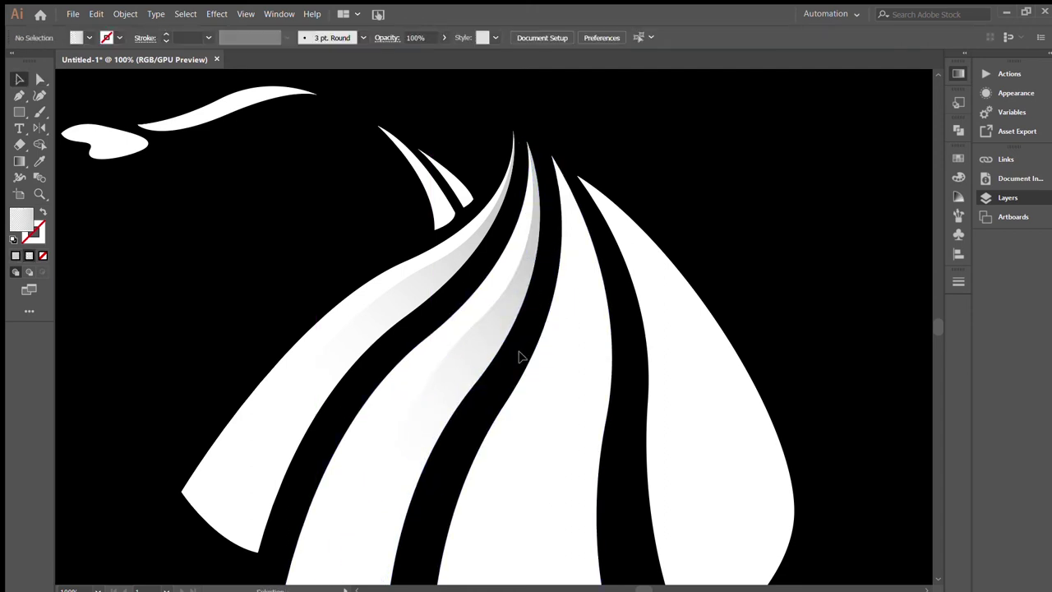
Step: Start a curved shadow path on the next stripe, then zoom out to 50% to view the whole figure
drag(540, 247, 539, 308)
mouse_move(554, 388)
mouse_down()
mouse_move(648, 460)
mouse_move(545, 501)
mouse_up()
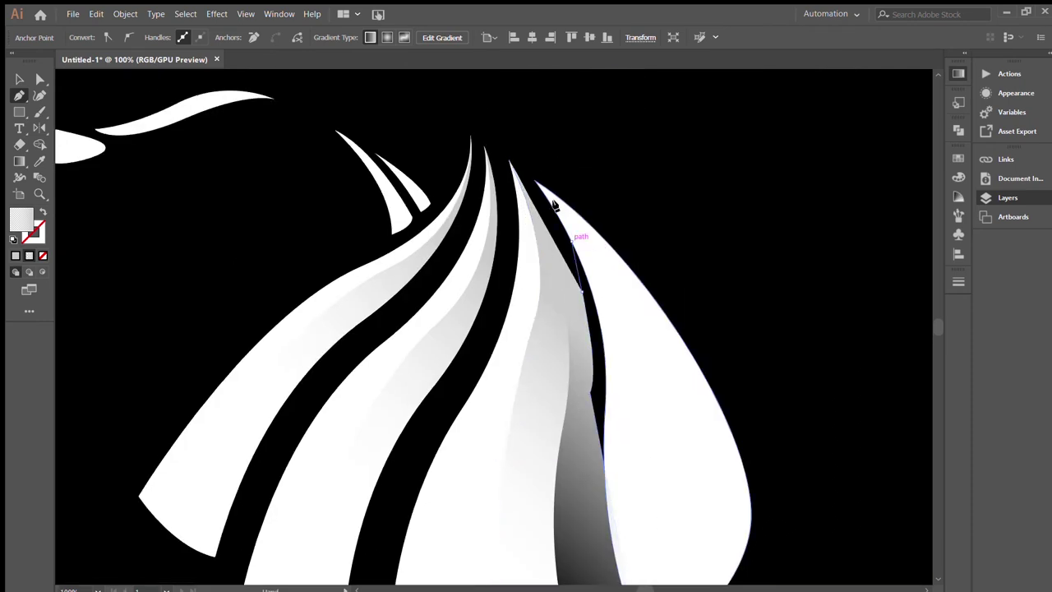
key(shift+m)
key(v)
key(ctrl+shift+a)
key(ctrl+0)
key(ctrl+1)
key(ctrl+minus)
key(ctrl+minus)
key(a)
click(516, 381)
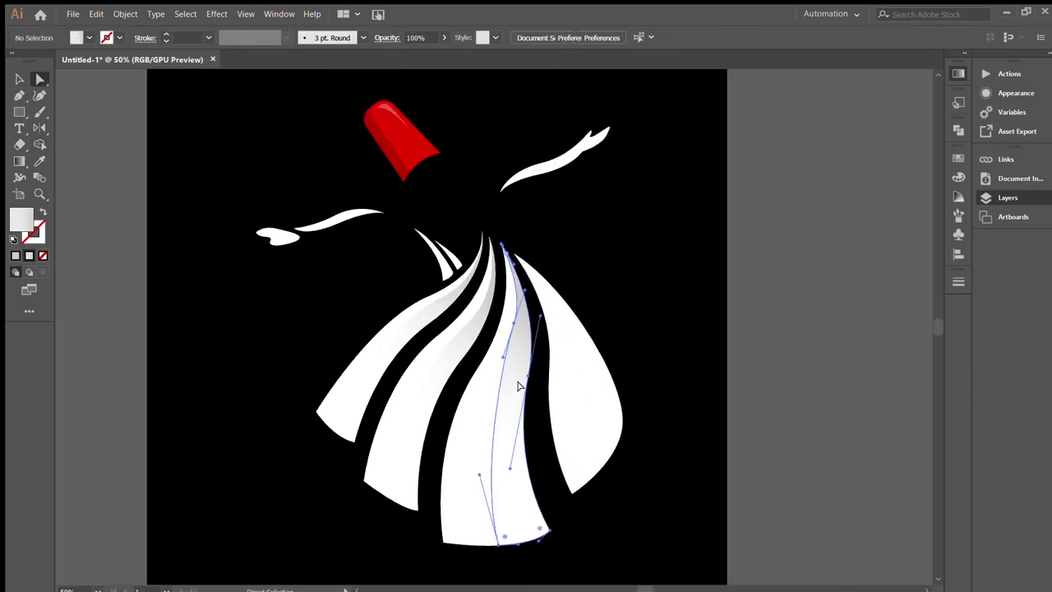
Step: Pull the skirt shadow path's points down to reshape its curve, undoing the last move
drag(511, 326, 509, 365)
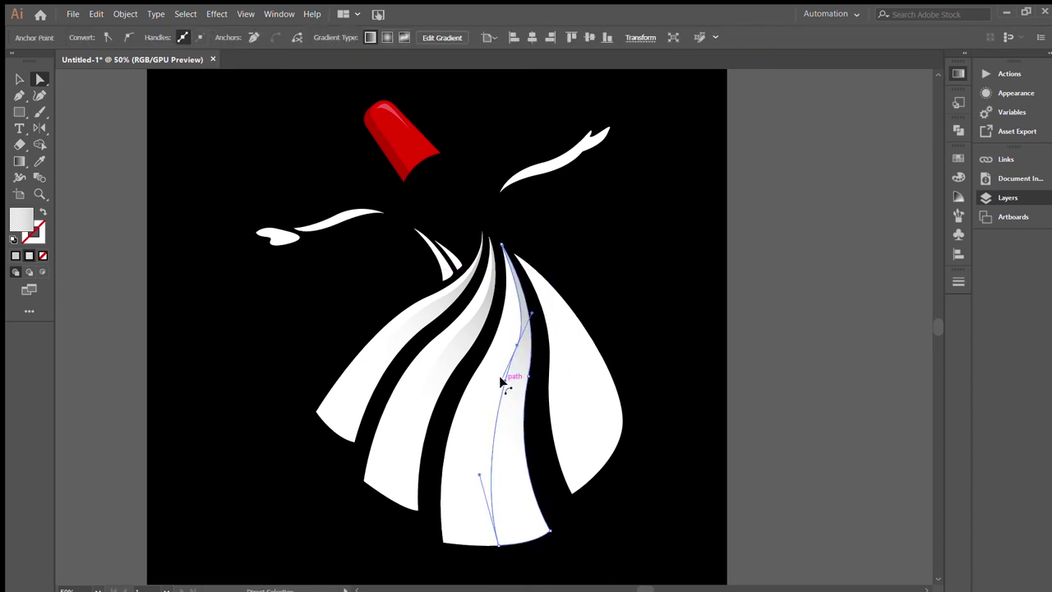
key(ctrl+shift+a)
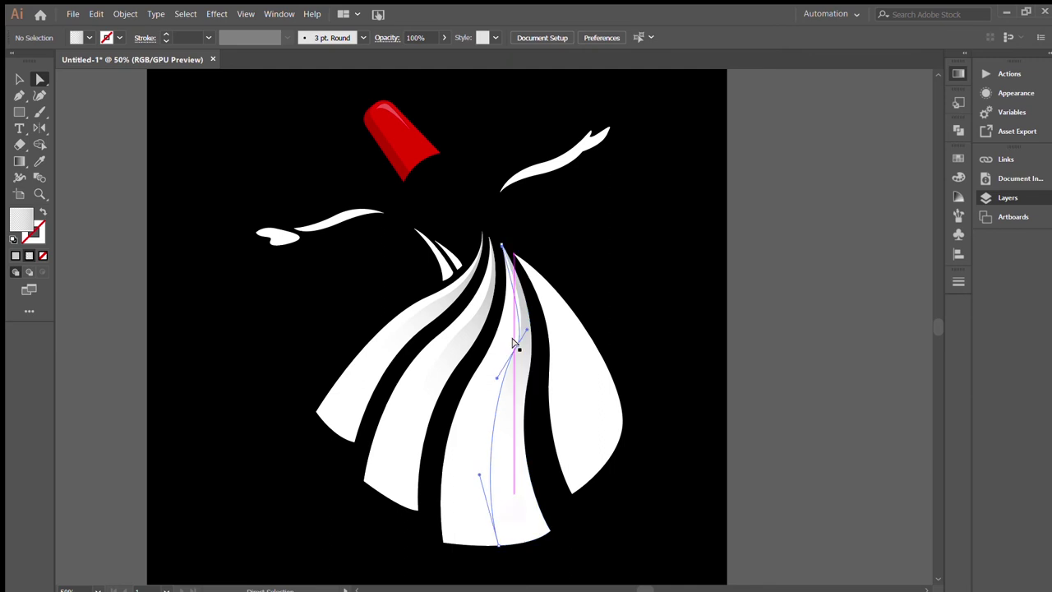
drag(516, 337, 496, 387)
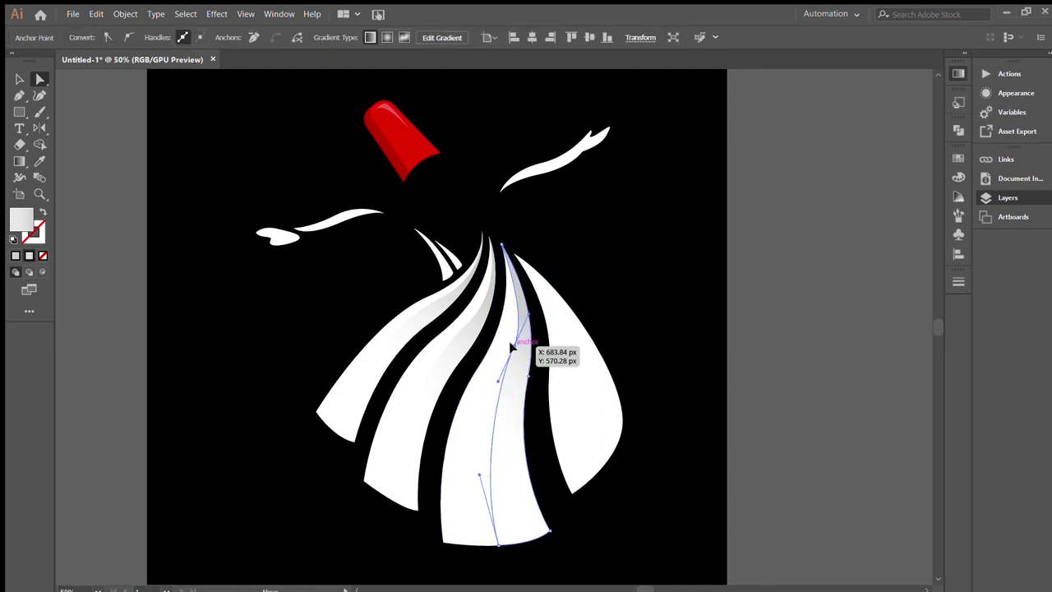
key(ctrl+shift+a)
key(ctrl+z)
key(ctrl+shift+a)
Step: Draw a closed shadow shape down the right skirt stripe and give it gradient shading
key(p)
click(513, 253)
drag(562, 360, 554, 399)
click(616, 511)
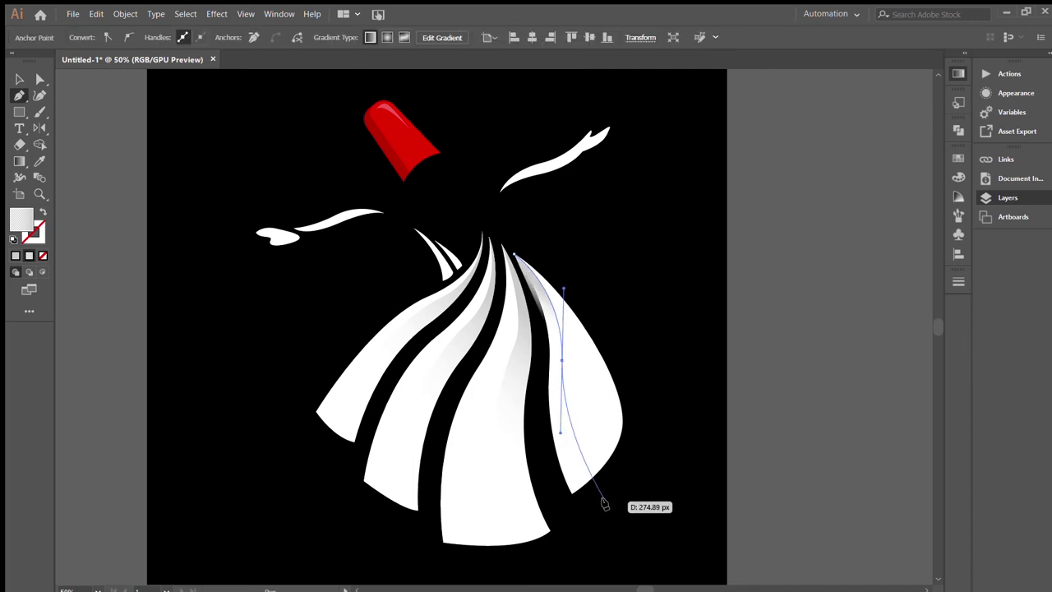
click(514, 254)
key(v)
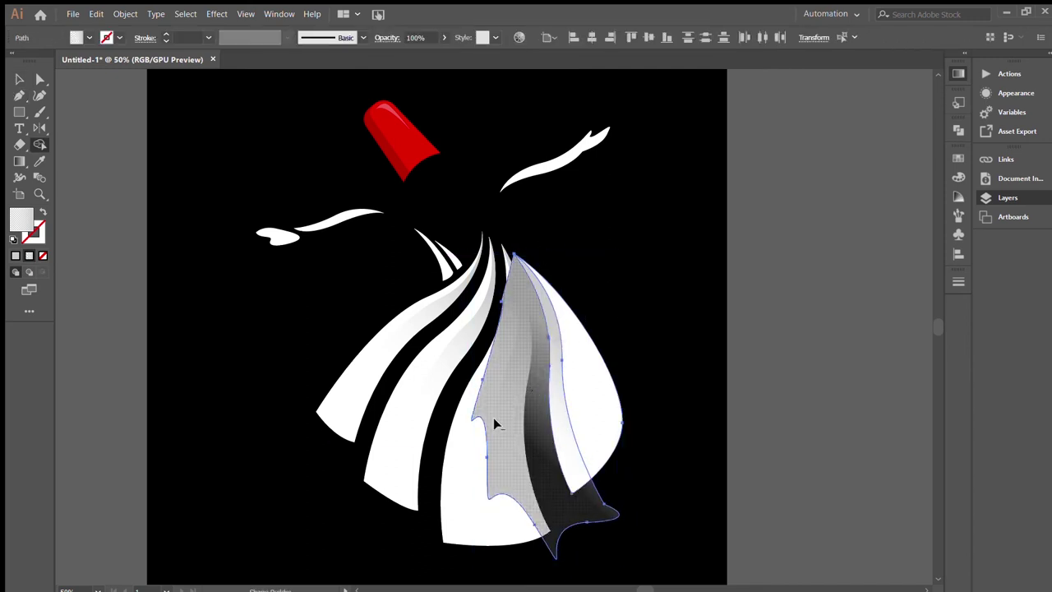
click(627, 301)
drag(544, 324, 559, 337)
Step: Re-angle the gradients on the middle, right and left-middle skirt stripes diagonally
click(561, 339)
key(g)
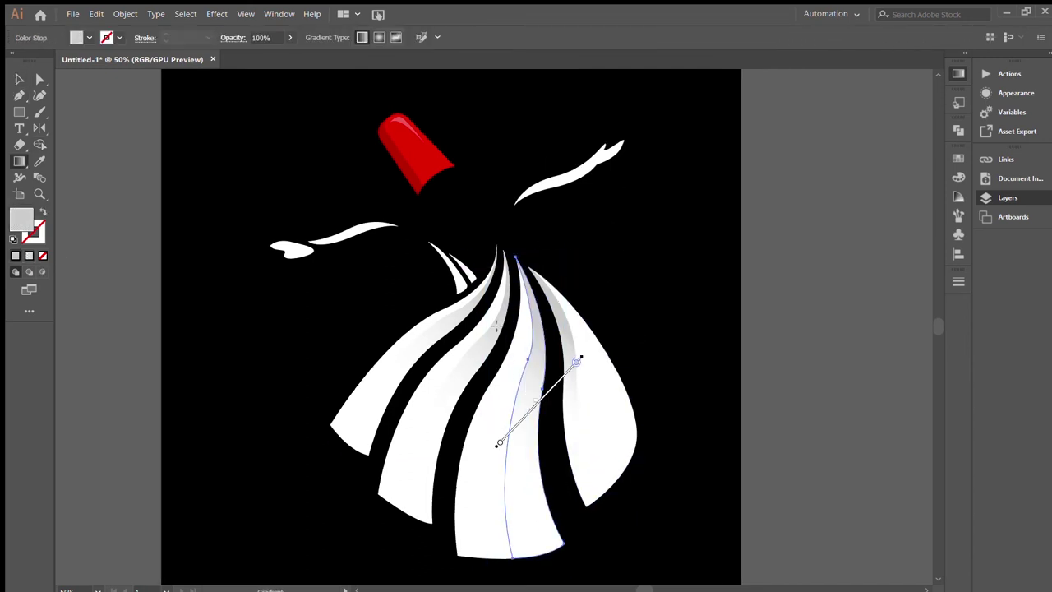
drag(531, 449, 551, 338)
drag(519, 448, 500, 463)
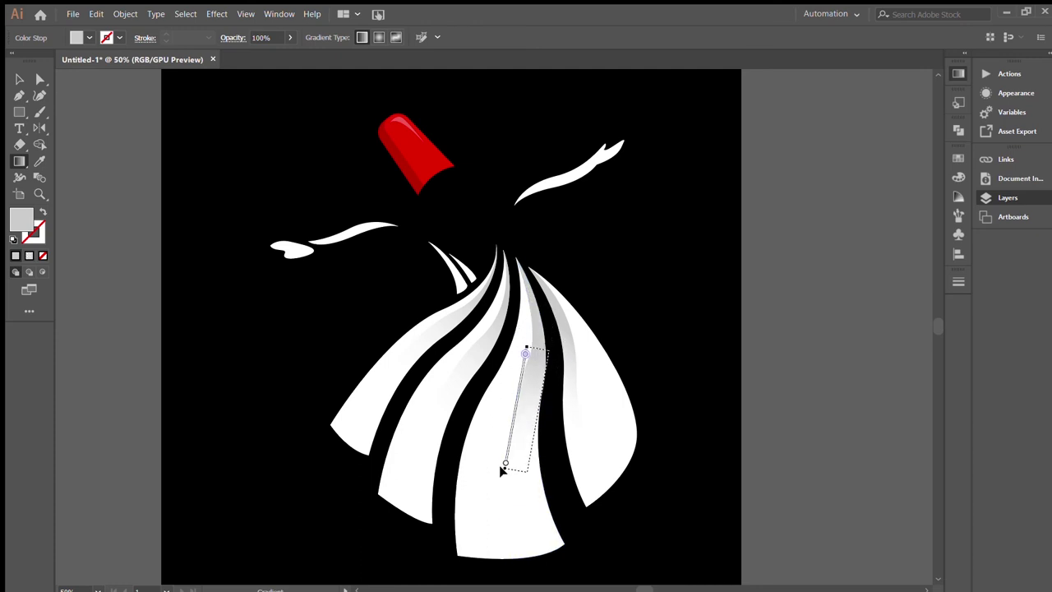
click(567, 345)
drag(543, 403, 591, 353)
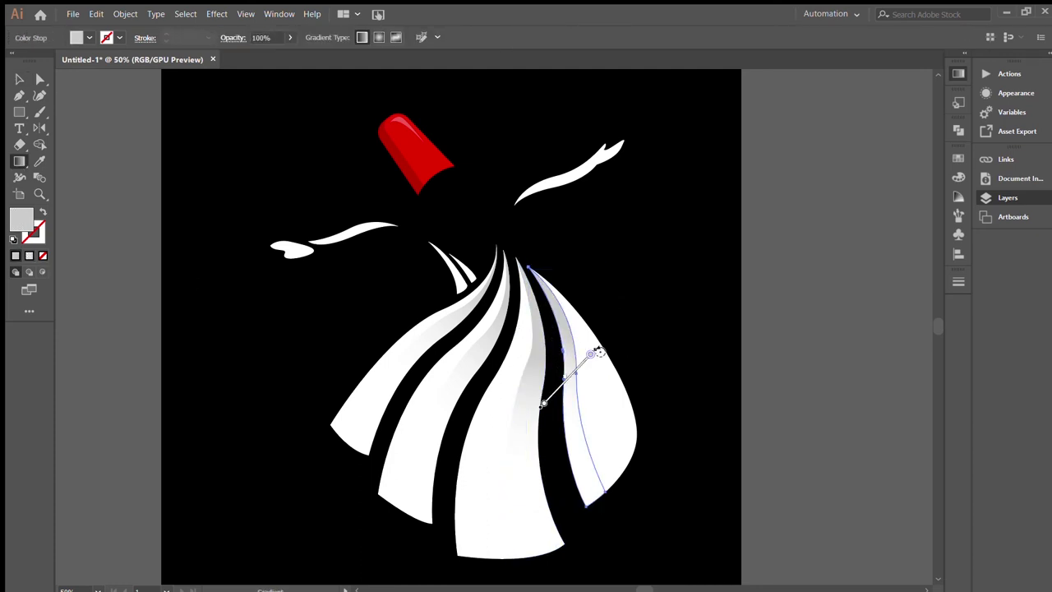
click(484, 343)
drag(435, 421, 525, 326)
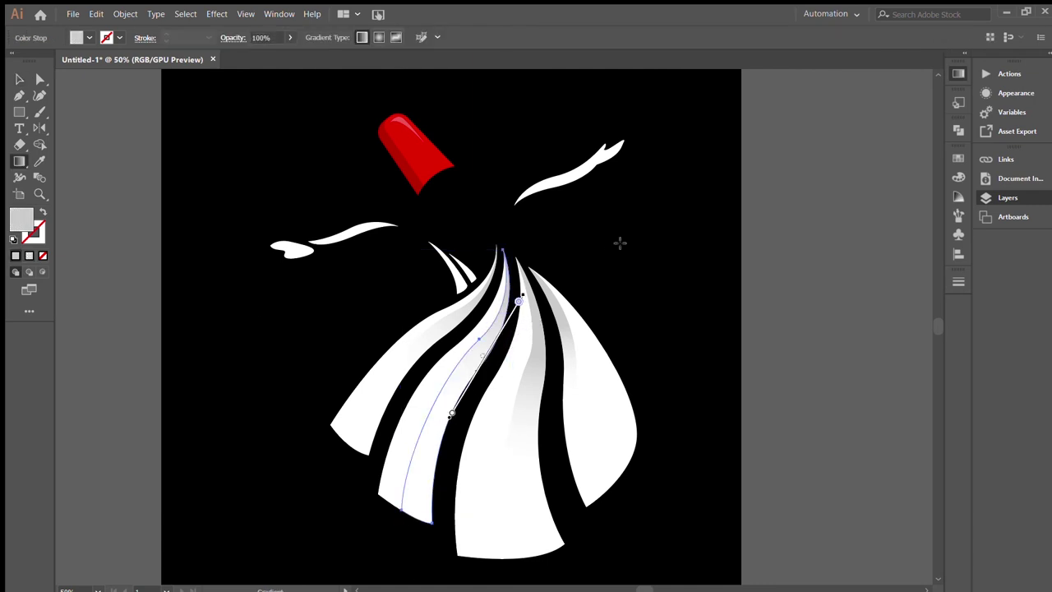
click(449, 327)
key(v)
click(578, 254)
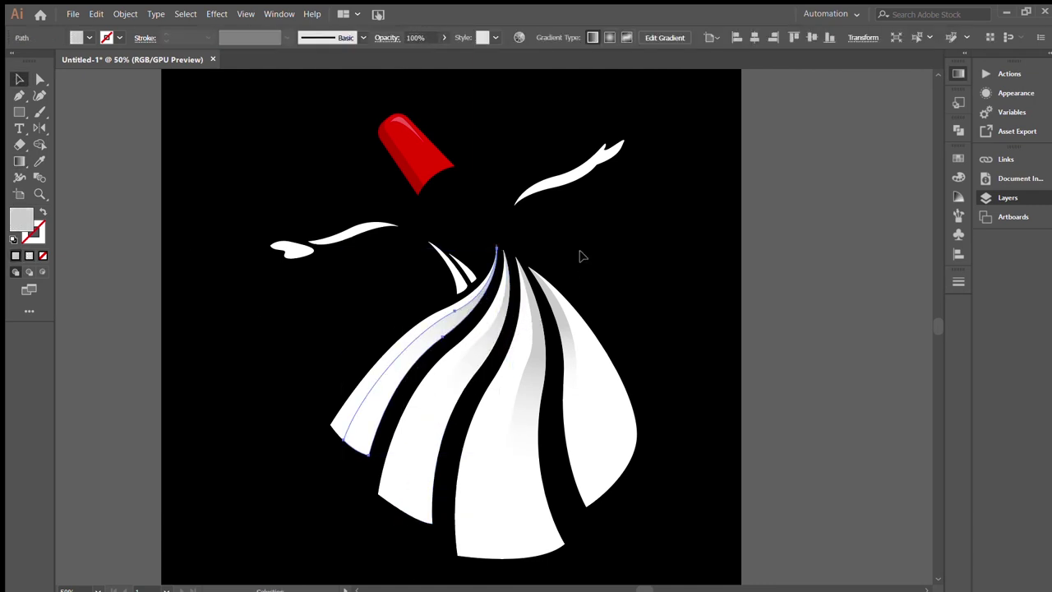
scroll(451, 261, up, 6)
Step: Draw a shading shape at the stripe tip and send the misdrawn shape over the large spike to the back
click(314, 156)
scroll(504, 453, down, 2)
drag(515, 374, 547, 559)
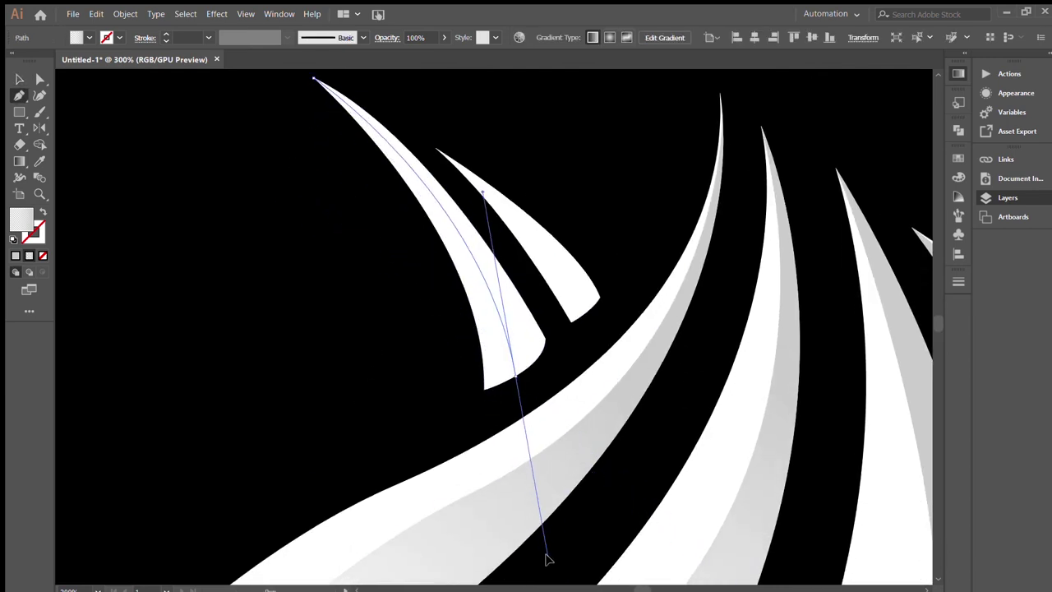
scroll(606, 399, up, 2)
click(300, 142)
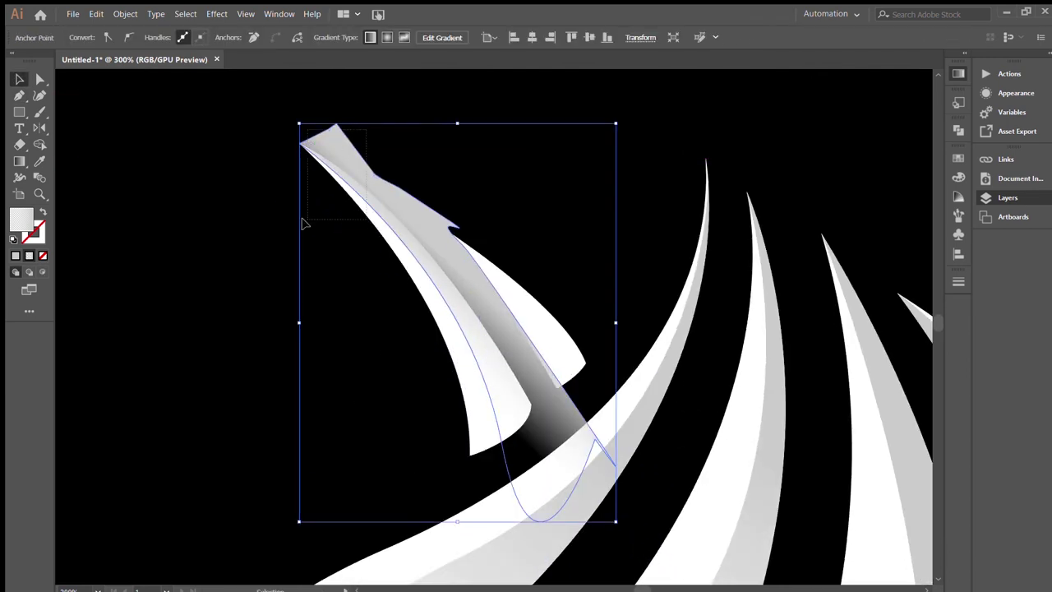
key(ctrl+shift+bracketleft)
key(ctrl+shift+a)
Step: Outline the small sliver with the Pen and trim away the excess region with Shape Builder
key(p)
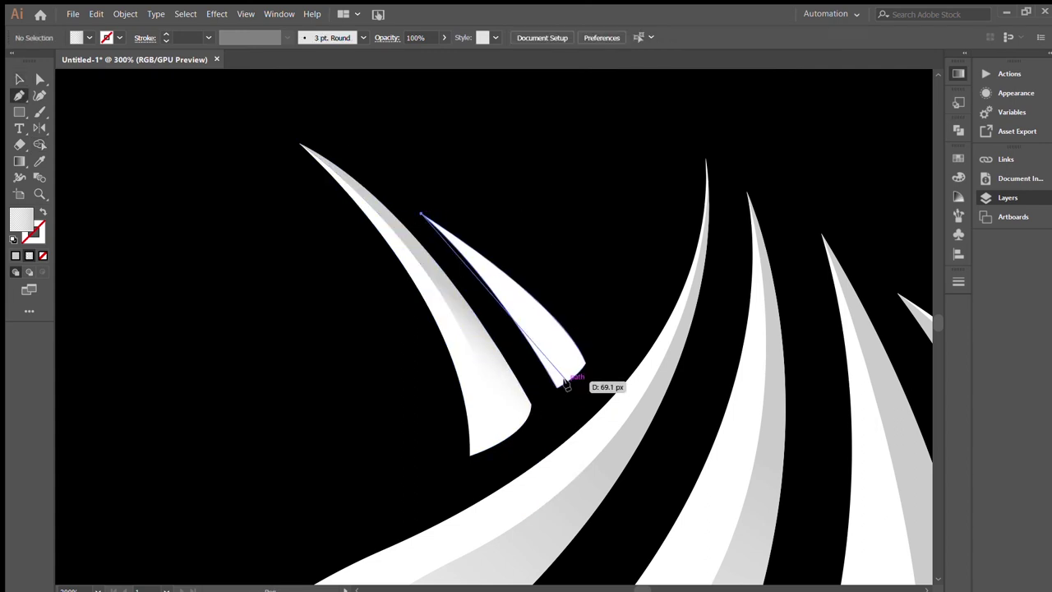
click(567, 386)
click(421, 215)
key(v)
key(shift+m)
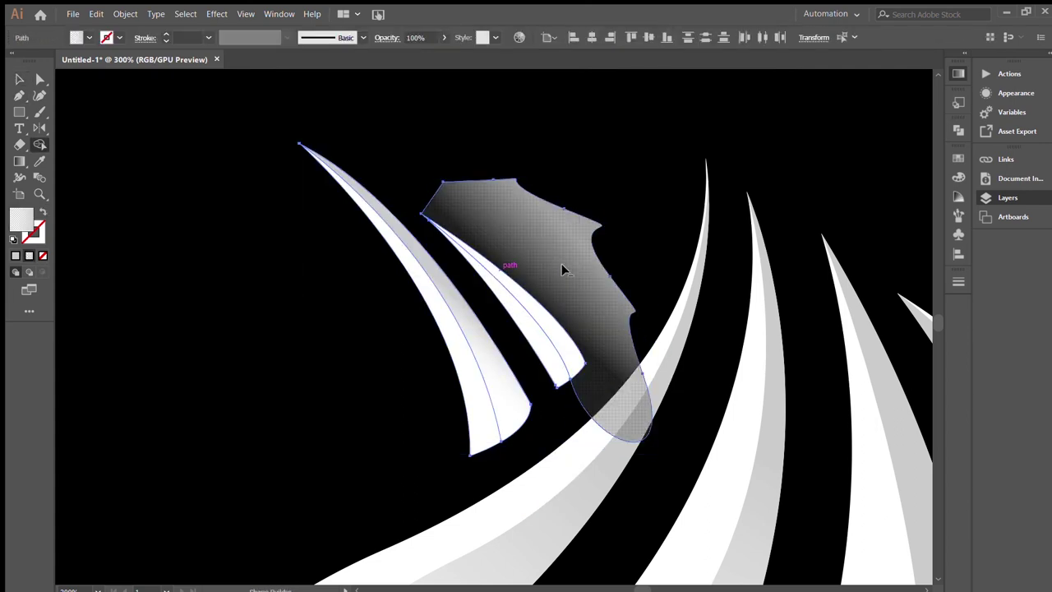
alt+click(558, 263)
Step: Redraw the large left spike's gradient to run along its length
key(g)
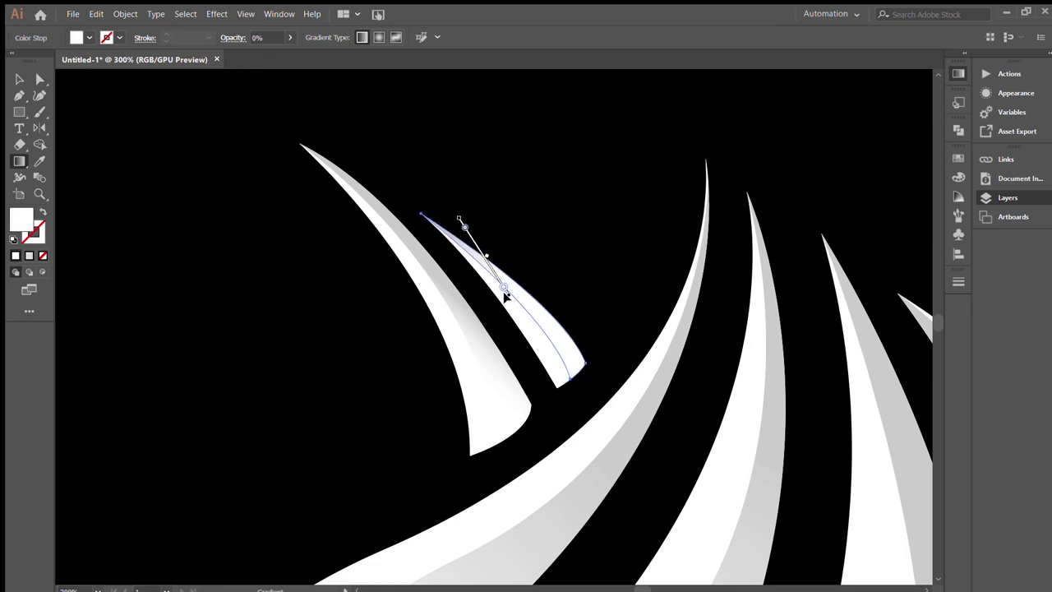
ctrl+click(437, 282)
drag(396, 244, 423, 287)
key(v)
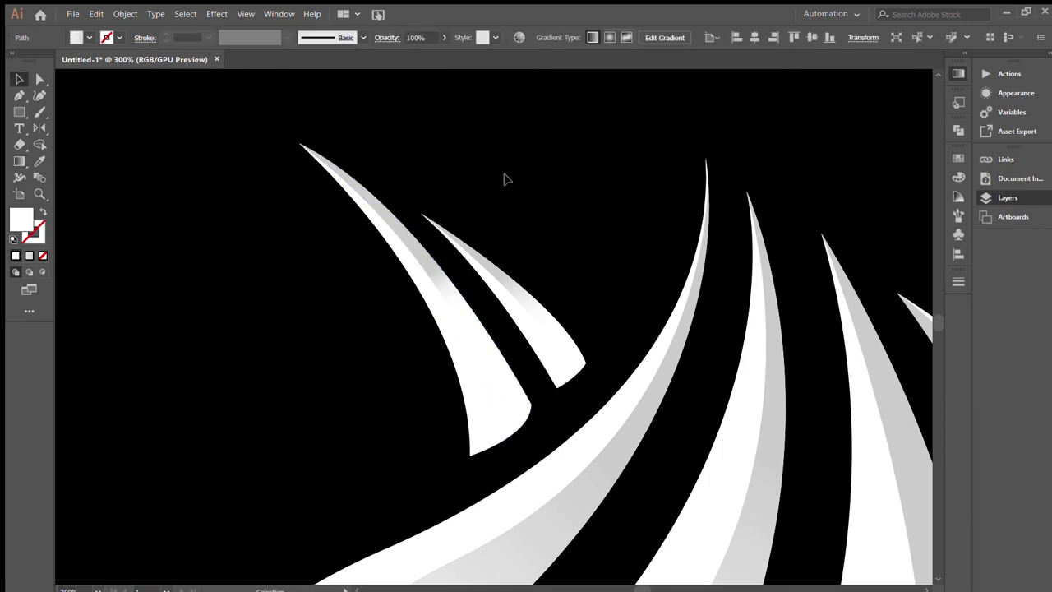
click(504, 176)
key(ctrl+0)
scroll(509, 176, up, 5)
click(450, 249)
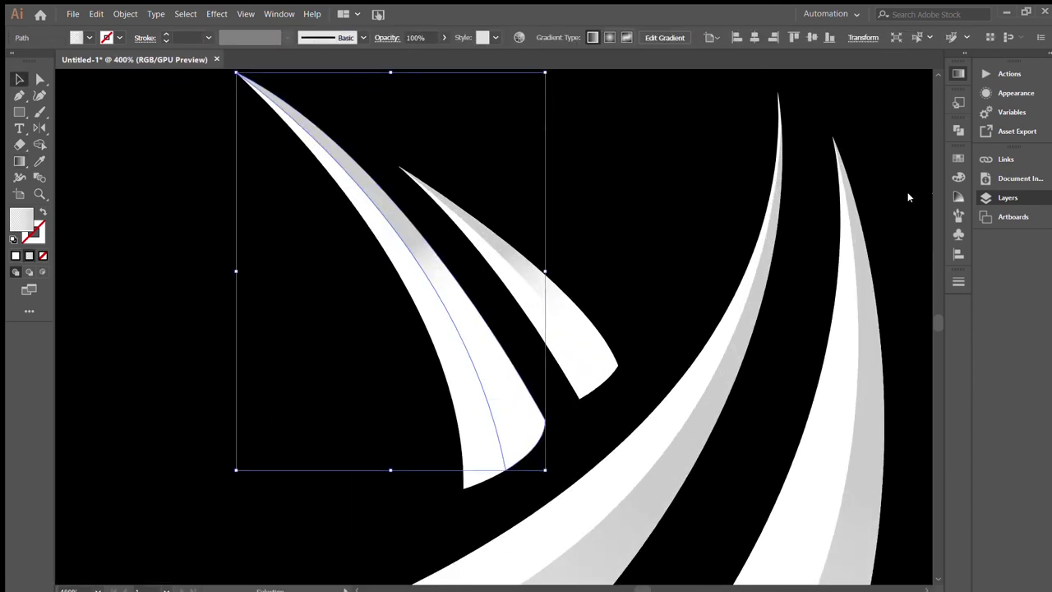
click(564, 311)
Step: Copy the large spike's gradient onto the small sliver with the Eyedropper
key(i)
click(437, 278)
key(v)
click(573, 176)
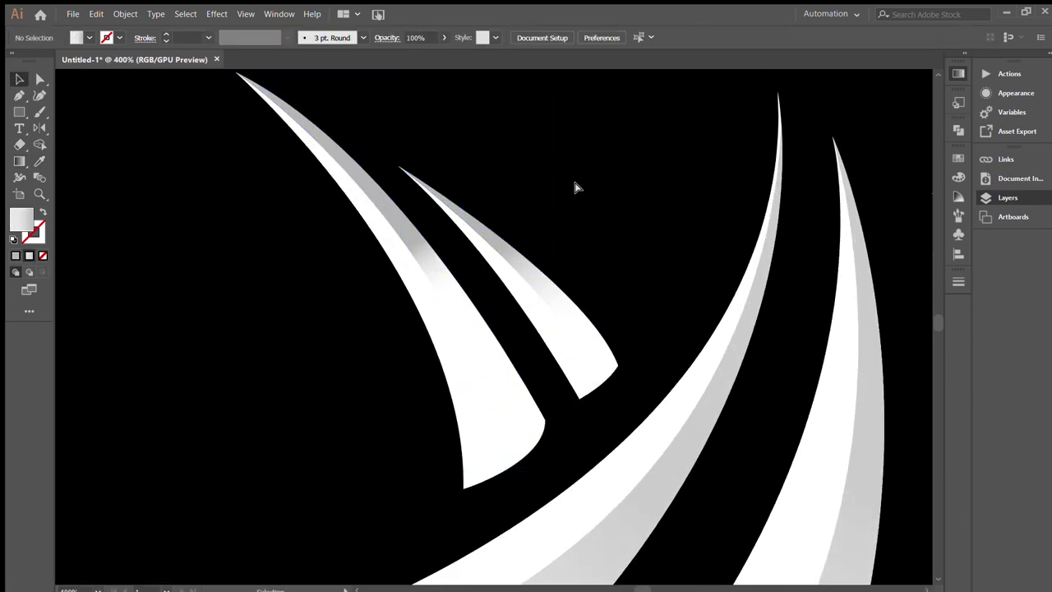
key(ctrl+0)
Step: Apply the spike's white-to-grey gradient to two central skirt stripes via Eyedropper
click(526, 397)
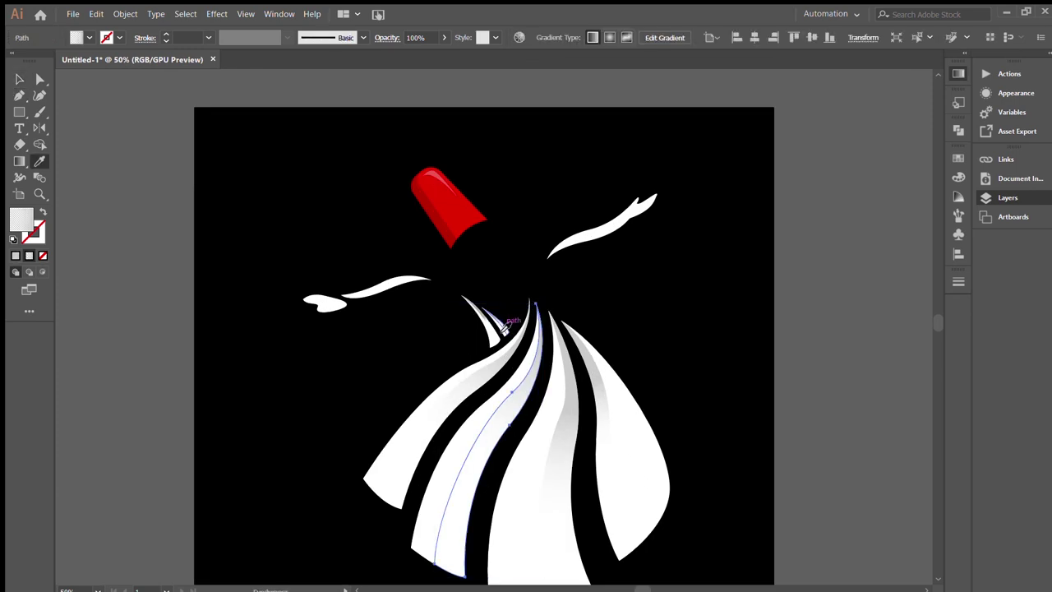
key(v)
shift+click(559, 370)
key(i)
click(515, 402)
key(v)
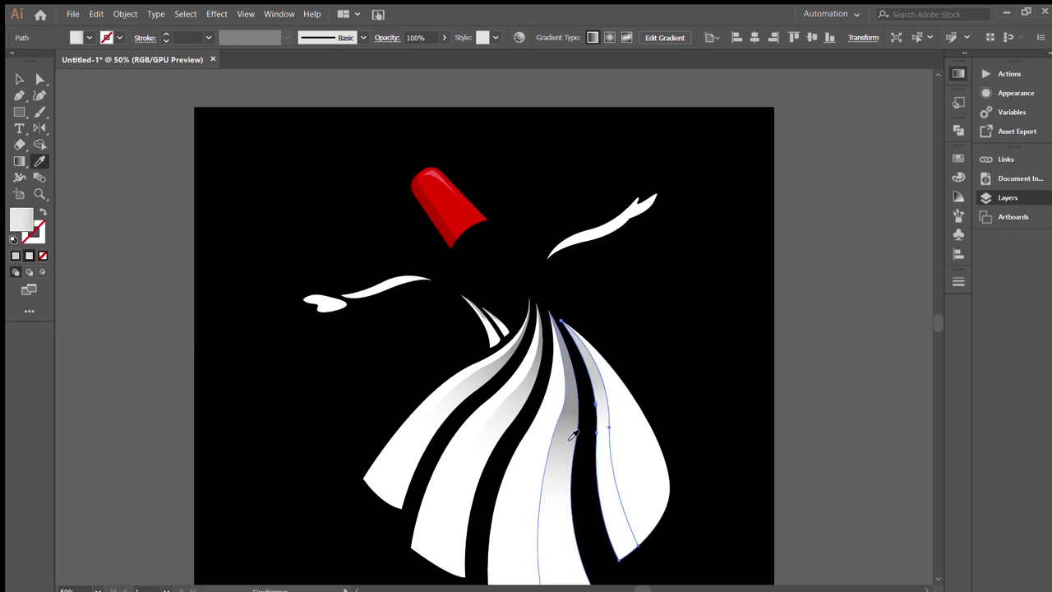
click(660, 322)
Step: Nudge a skirt stripe anchor to refine its curve
drag(637, 279, 617, 241)
drag(492, 198, 545, 278)
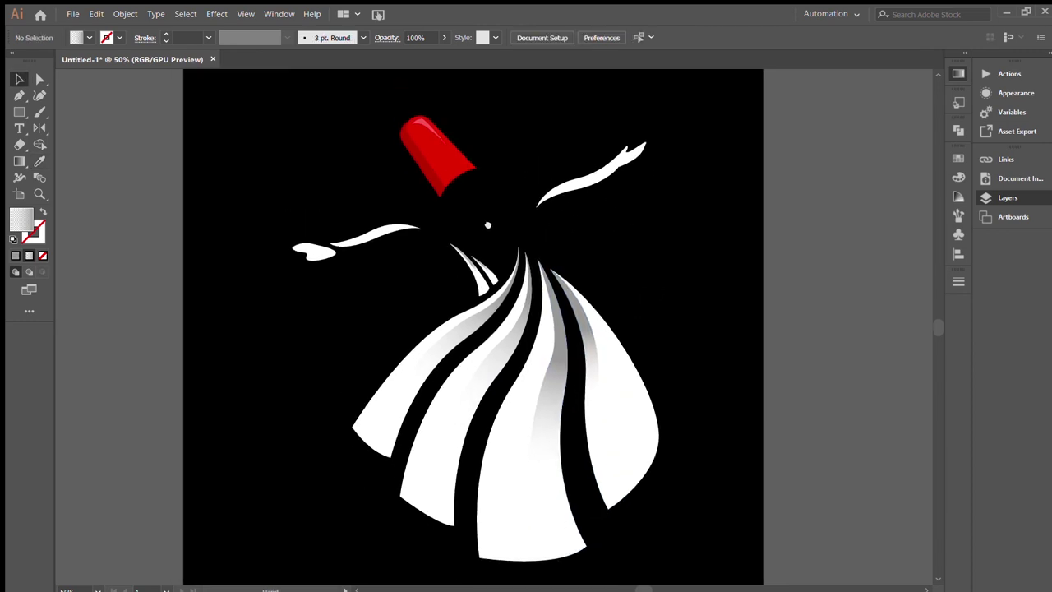
key(a)
click(599, 470)
drag(592, 453, 597, 454)
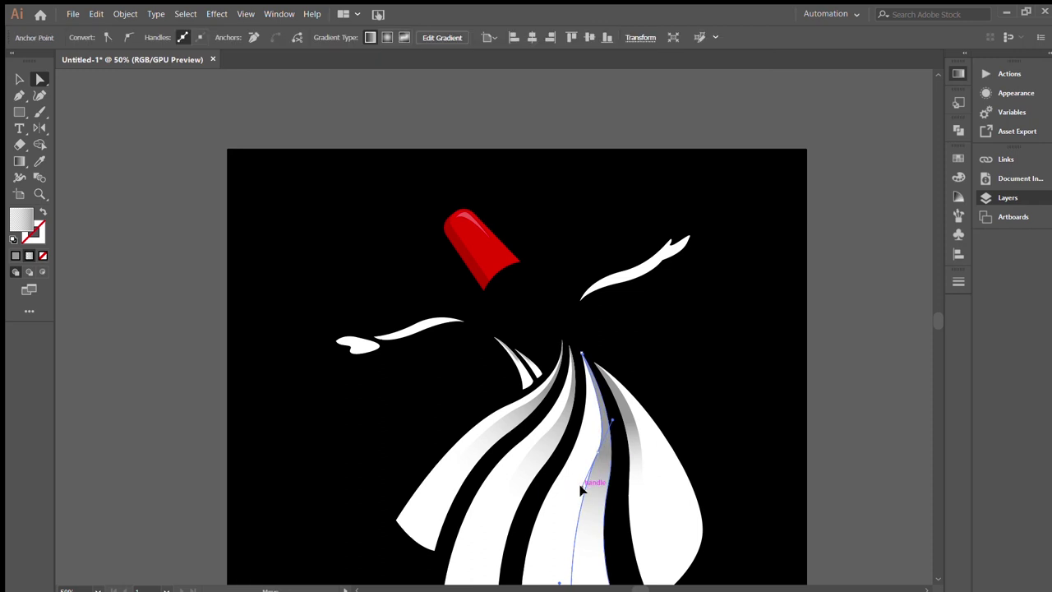
key(v)
key(ctrl+shift+a)
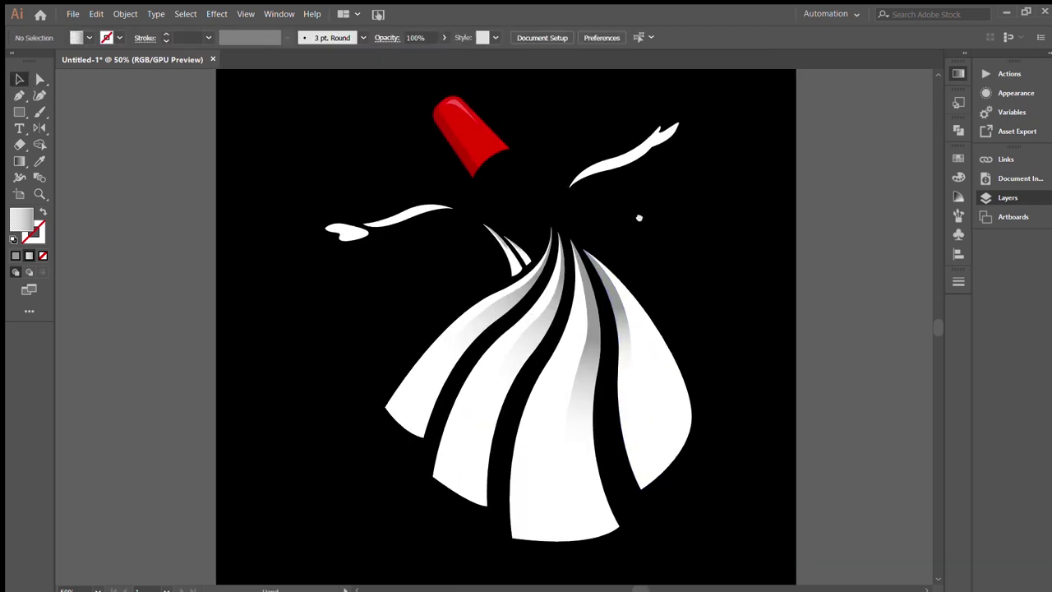
Step: Nudge the outstretched horizontal arm slightly up and right
key(ctrl+plus)
key(ctrl+plus)
key(ctrl+plus)
drag(592, 347, 838, 241)
drag(319, 362, 310, 360)
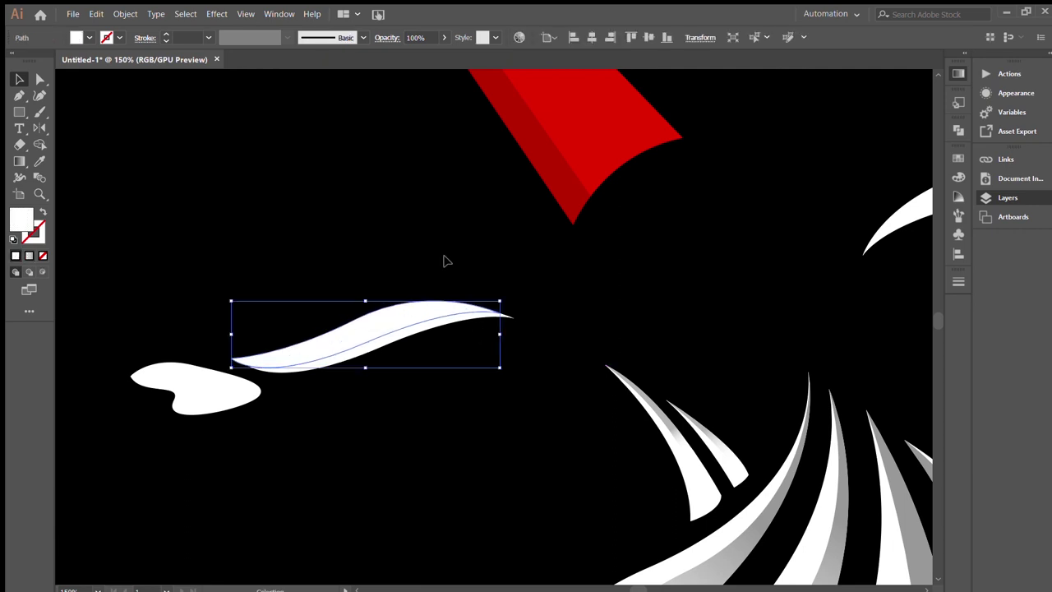
Step: Give the arm stroke a white-to-grey gradient
key(period)
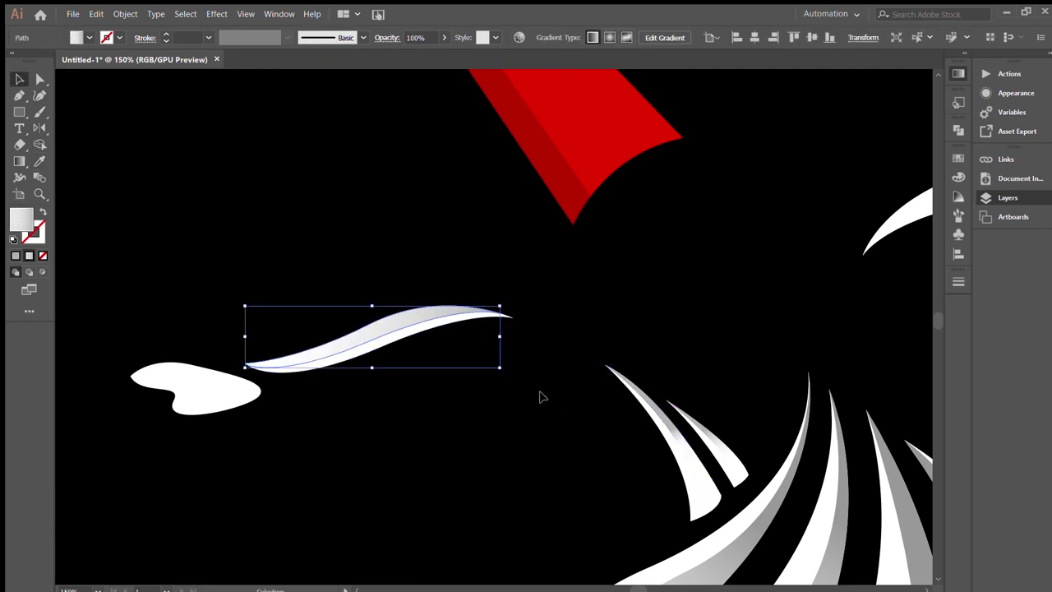
key(g)
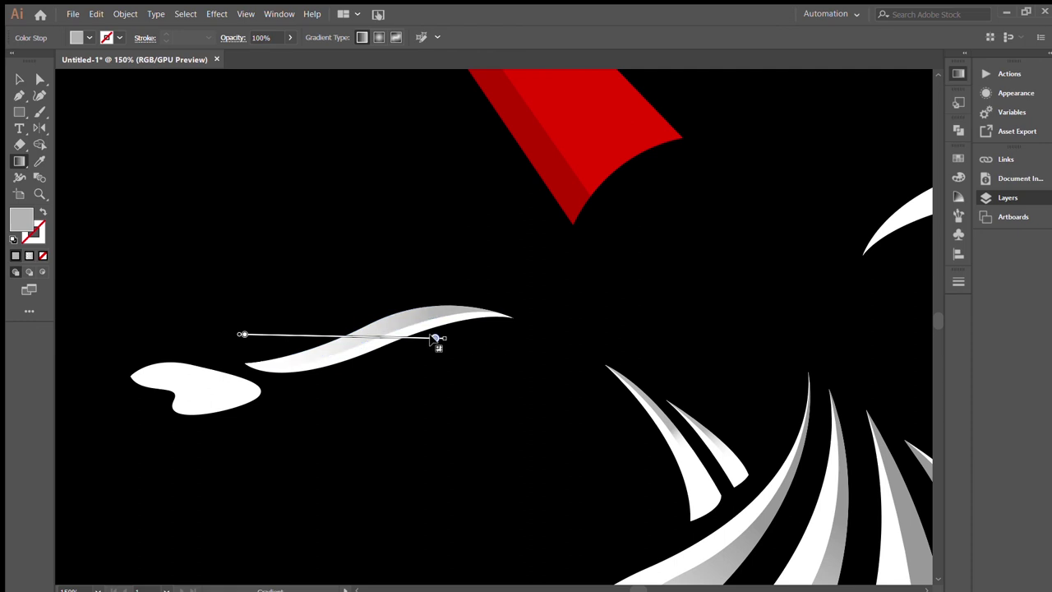
key(v)
click(491, 403)
Step: Draw a curved cutting outline around the raised arm with the Pen
scroll(655, 317, up, 3)
scroll(656, 318, right, 5)
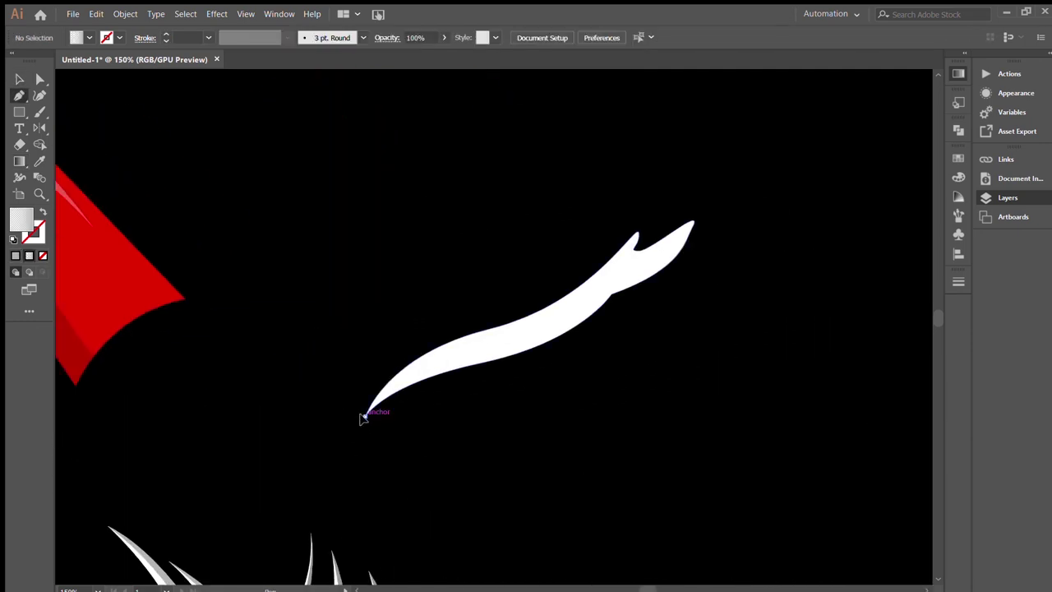
click(364, 416)
drag(470, 349, 549, 337)
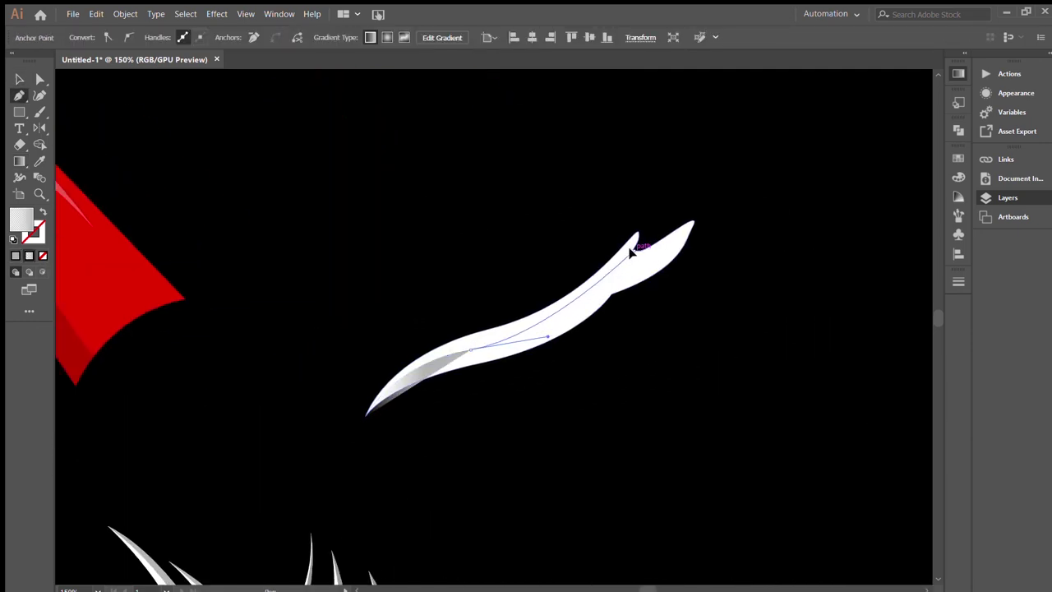
click(727, 197)
drag(681, 345, 573, 425)
Step: Remove the excess grey regions outside the raised arm with Shape Builder
click(364, 416)
key(v)
key(shift+m)
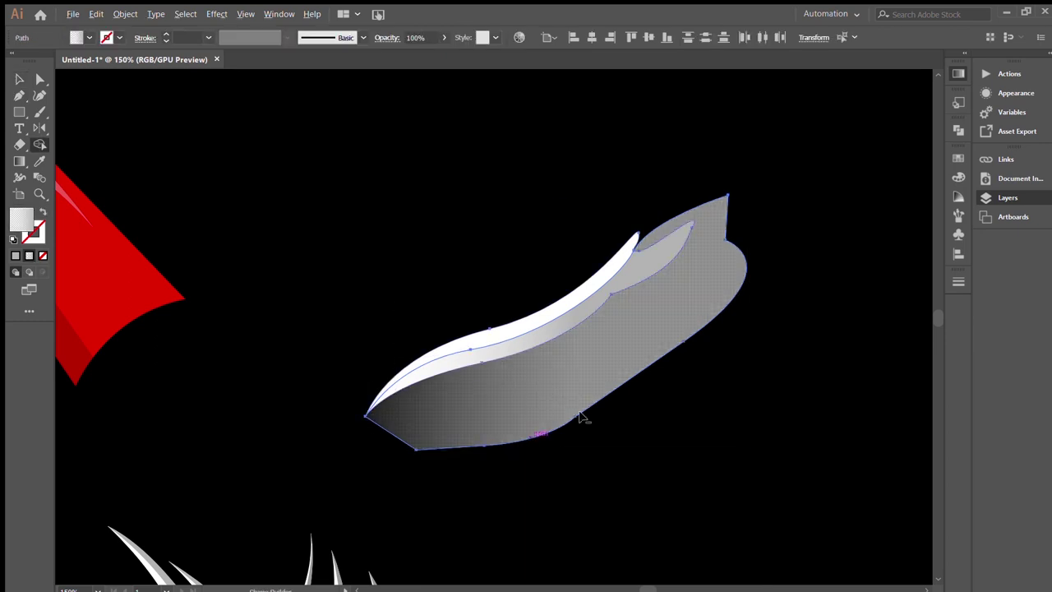
alt+click(549, 392)
ctrl+click(655, 311)
Step: Reshape and smooth the hand's top edge using Direct Selection
scroll(656, 303, down, 3)
scroll(584, 296, down, 2)
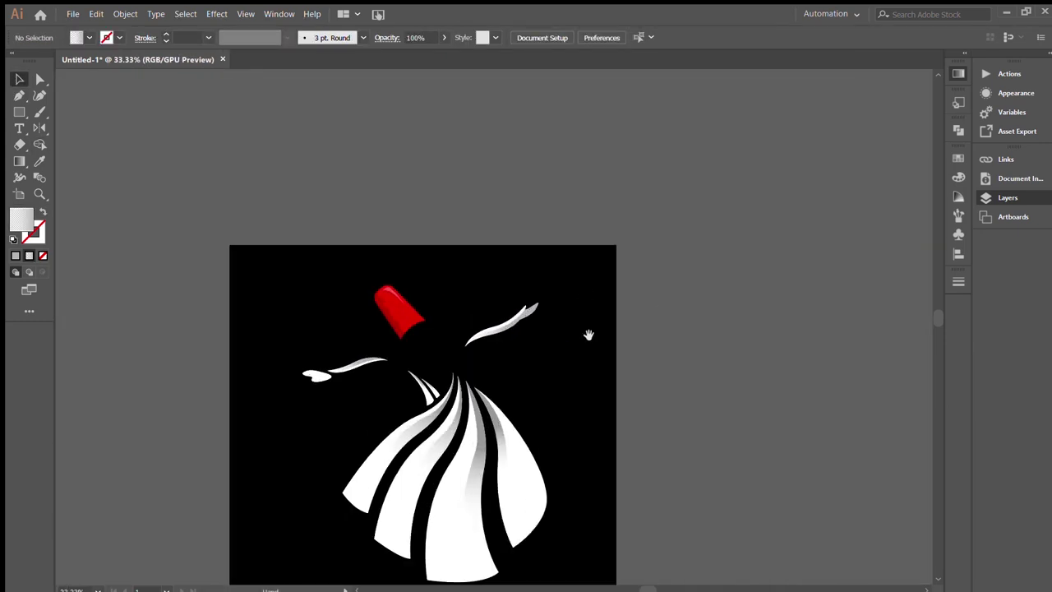
click(370, 316)
scroll(443, 358, up, 4)
key(a)
drag(335, 268, 386, 321)
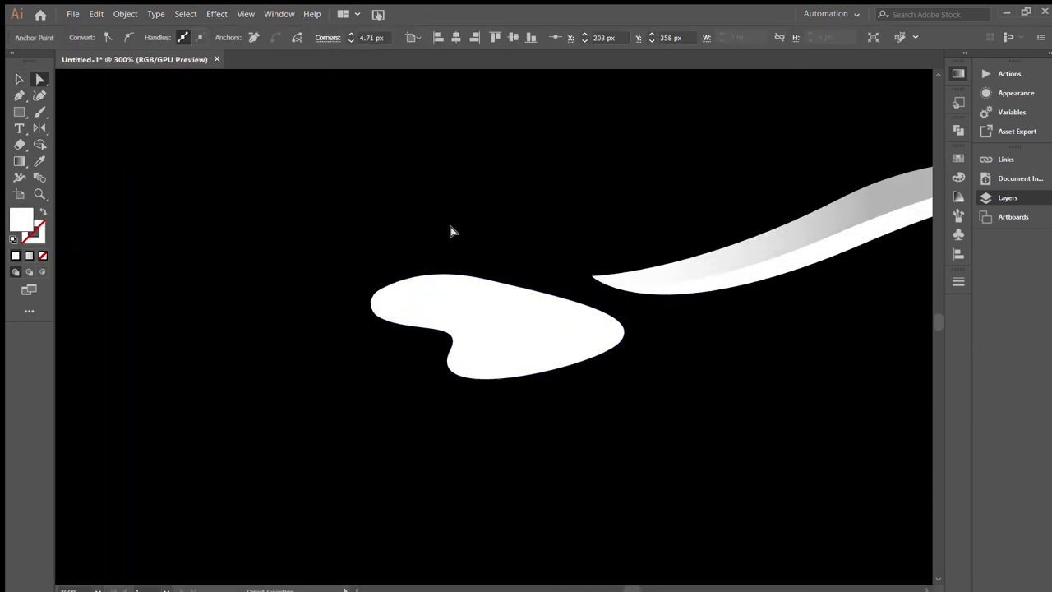
drag(417, 275, 420, 278)
Step: Move the hand's notch anchor right and down, then nudge the hand lower
click(449, 350)
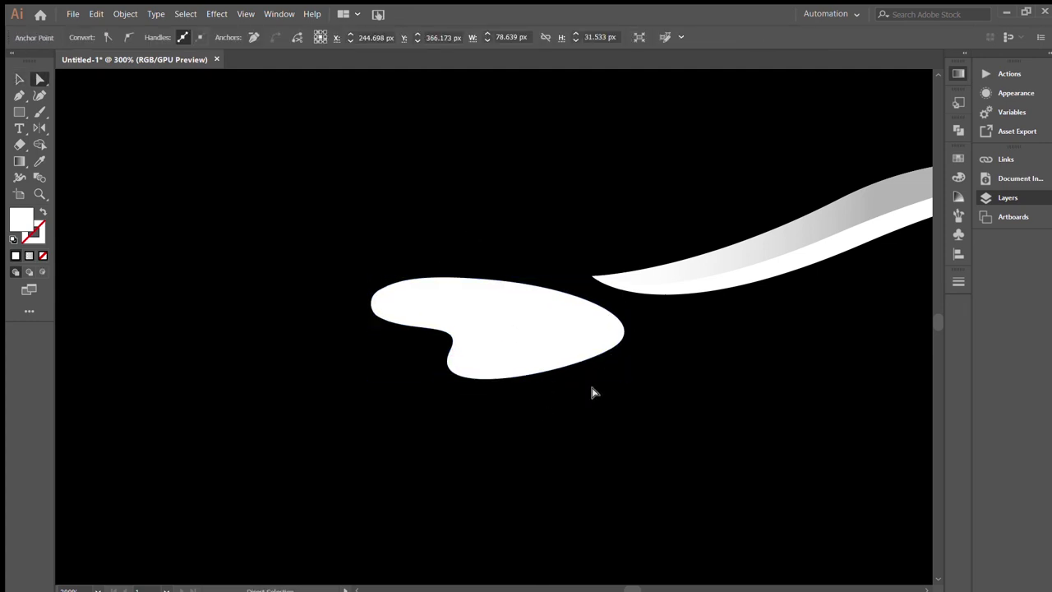
click(482, 413)
drag(450, 350, 457, 351)
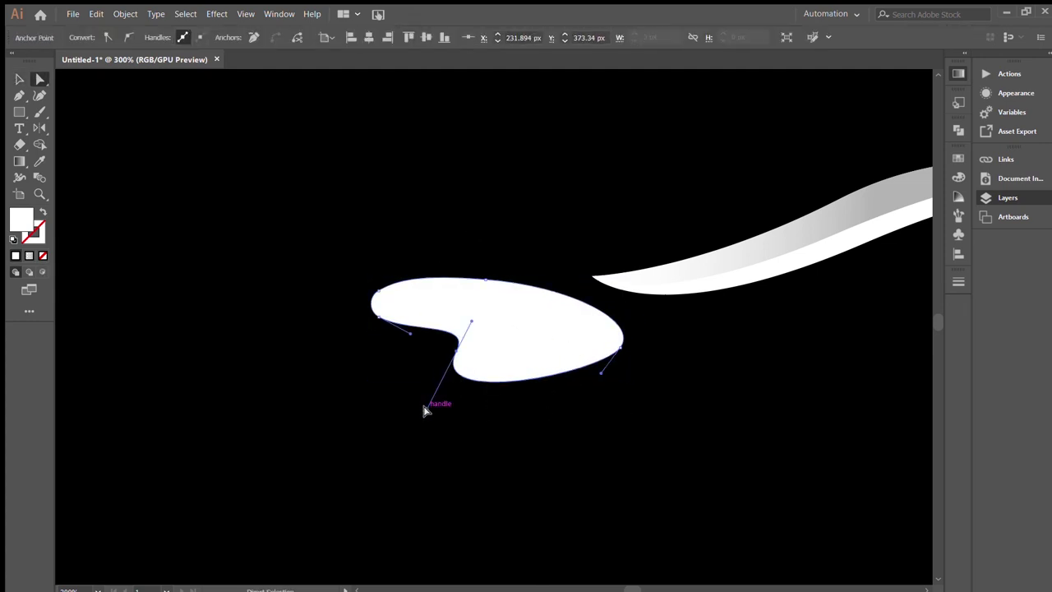
key(v)
drag(554, 357, 554, 360)
Step: Divide the hand with a shading curve, then zoom out to view the whole figure
click(531, 394)
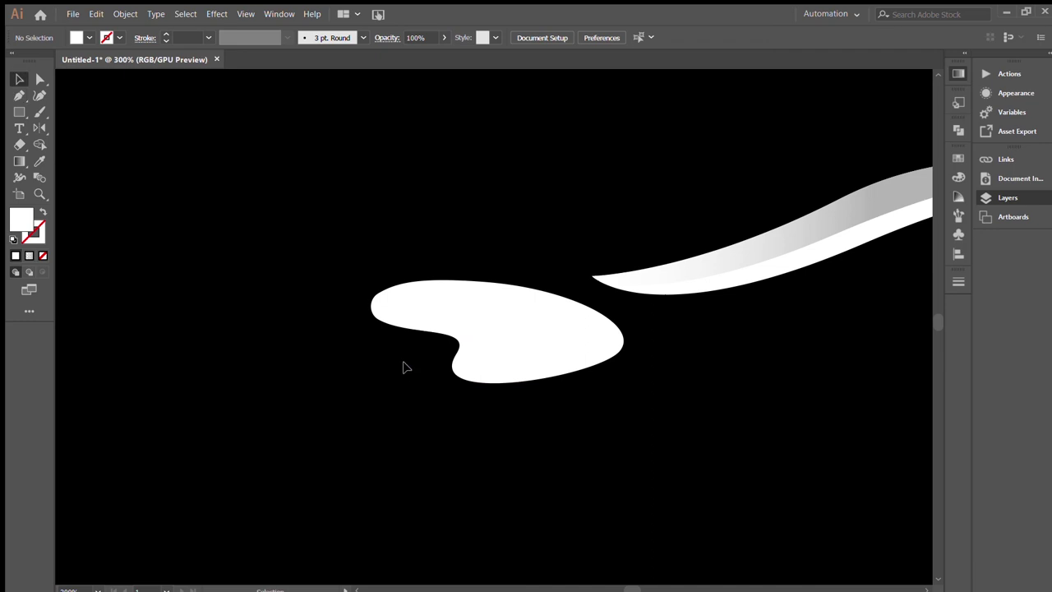
click(600, 362)
key(Escape)
key(shift+m)
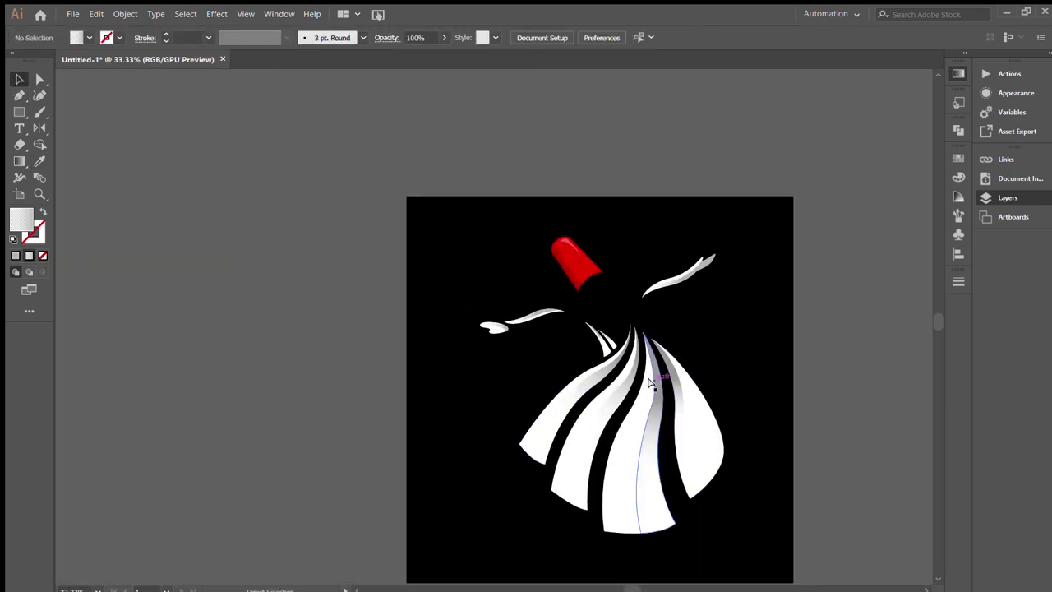
drag(649, 382, 576, 375)
key(ctrl+a)
drag(667, 352, 632, 318)
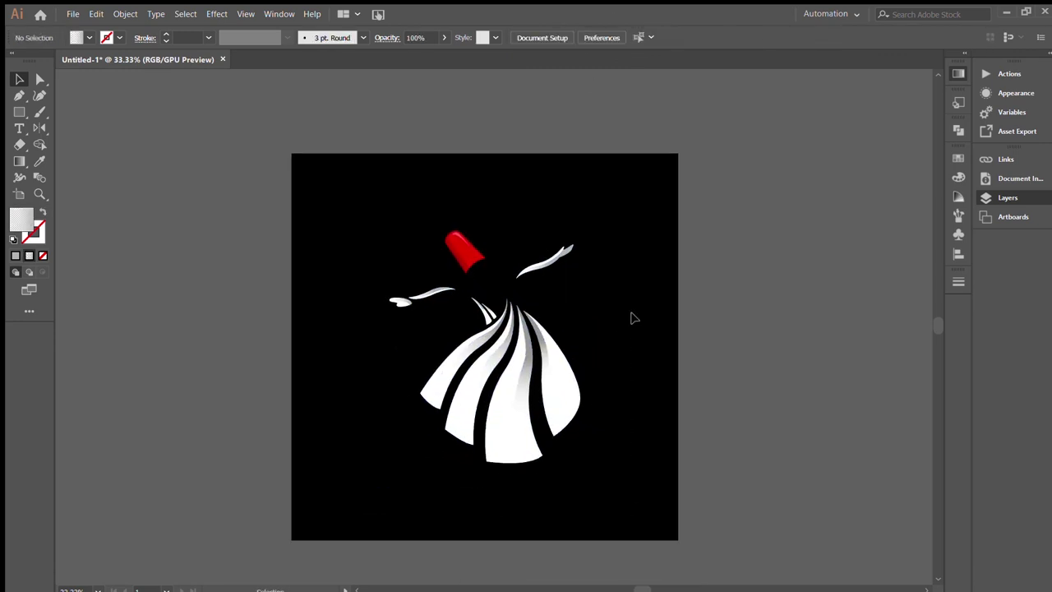